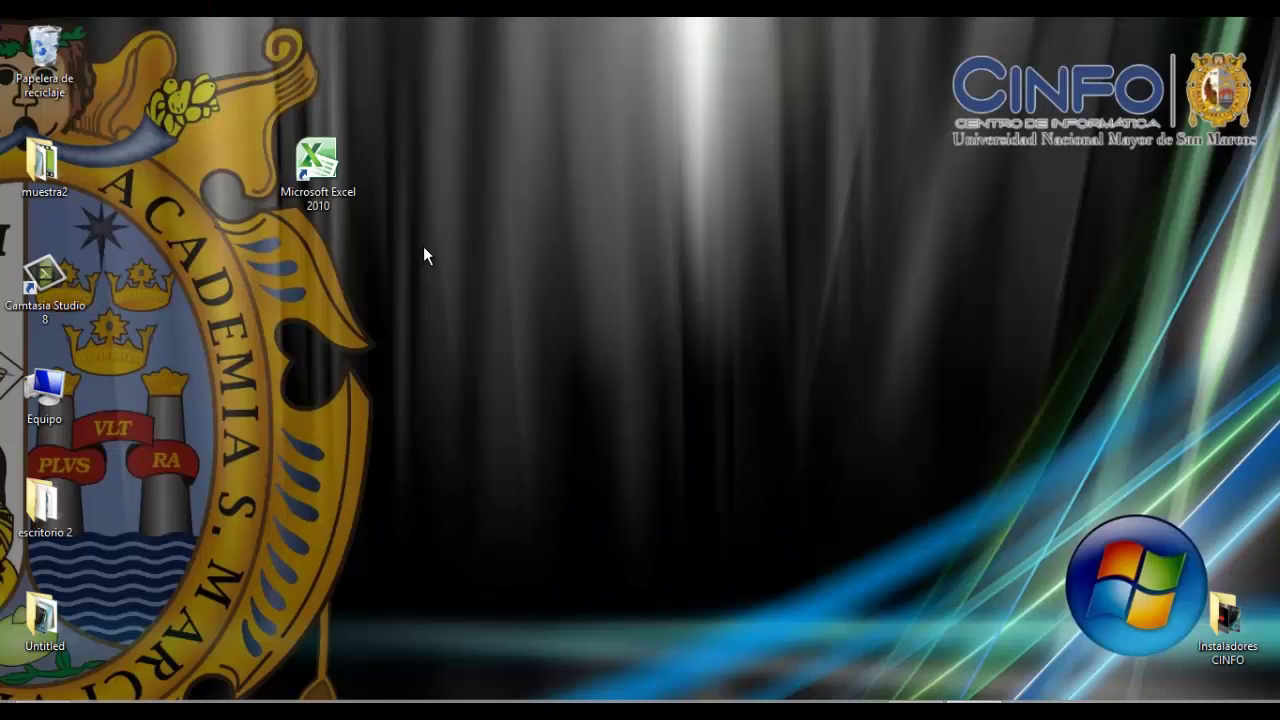
- Launch Microsoft Excel 2010 from its desktop shortcut
double_click(325, 163)
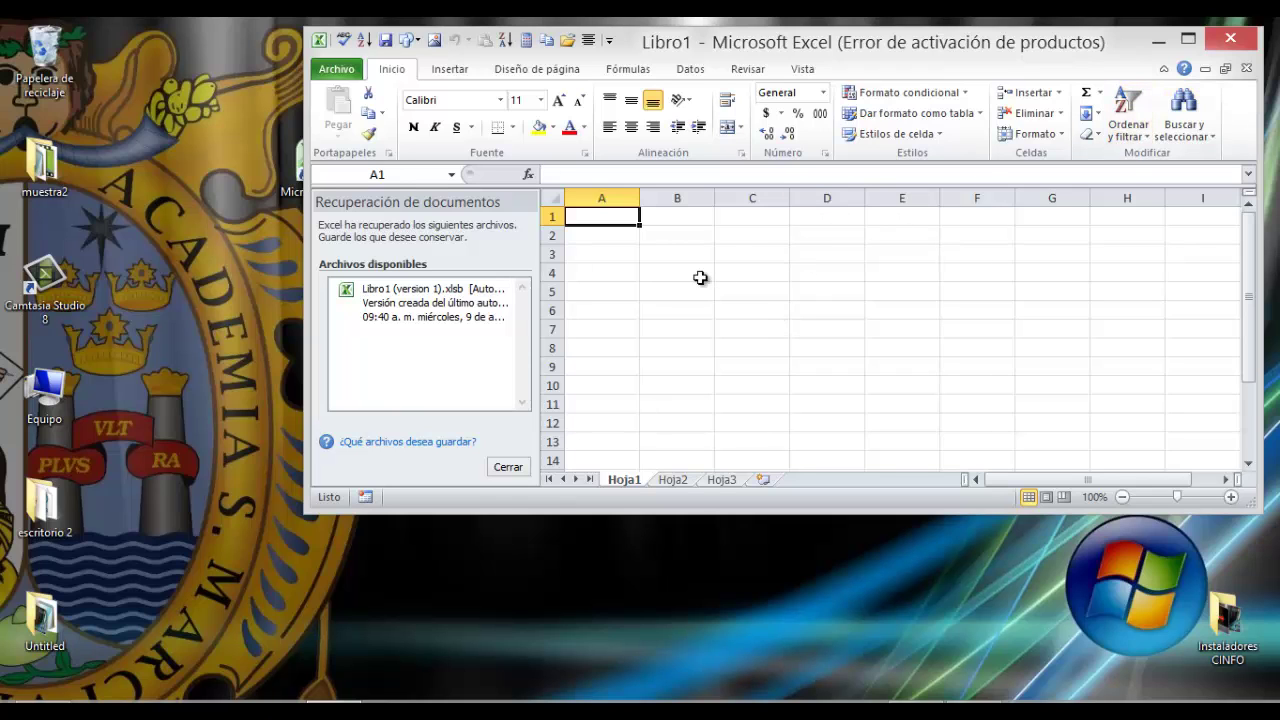
- Discard the recovered files, dismiss the activation notice, and maximize the Excel window
click(505, 467)
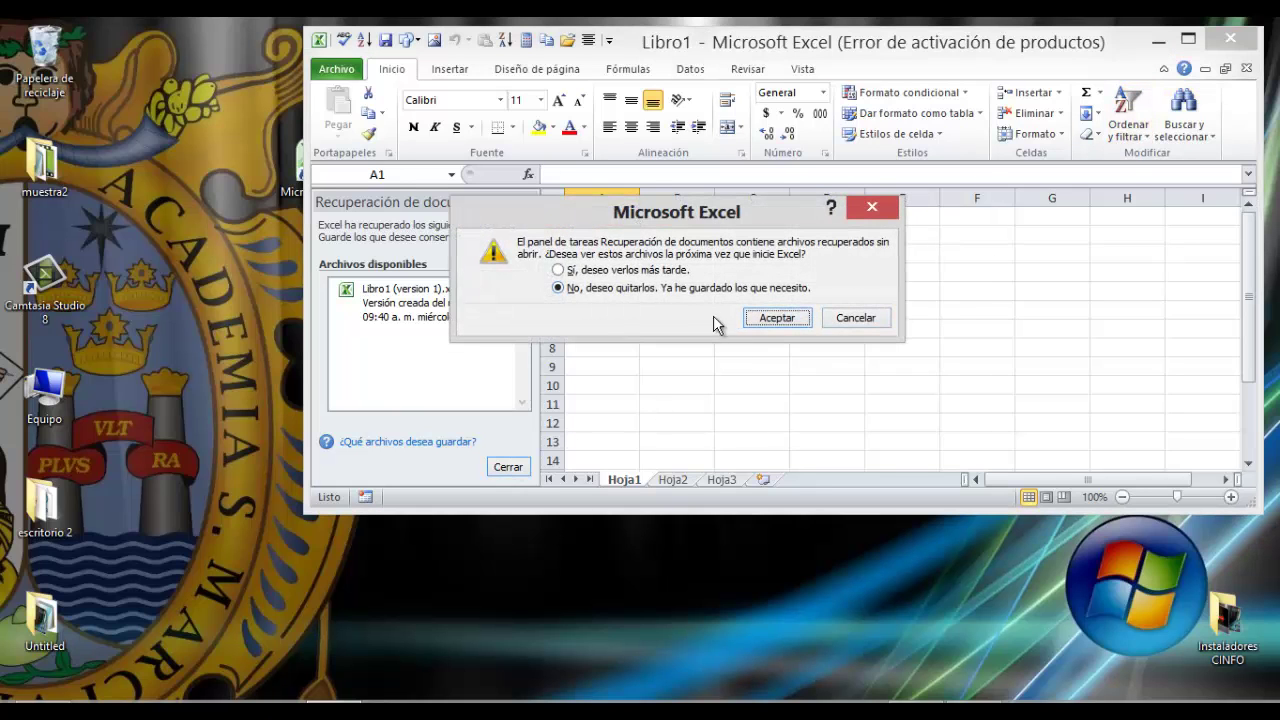
click(773, 318)
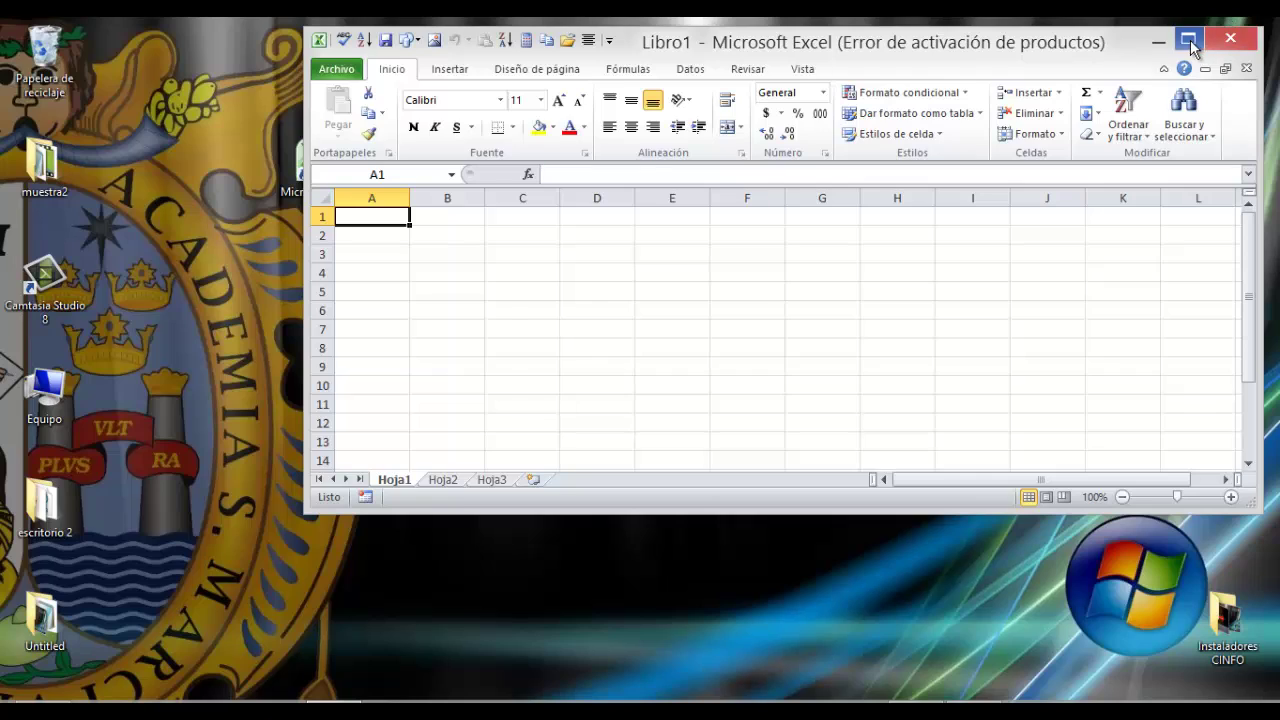
click(1189, 40)
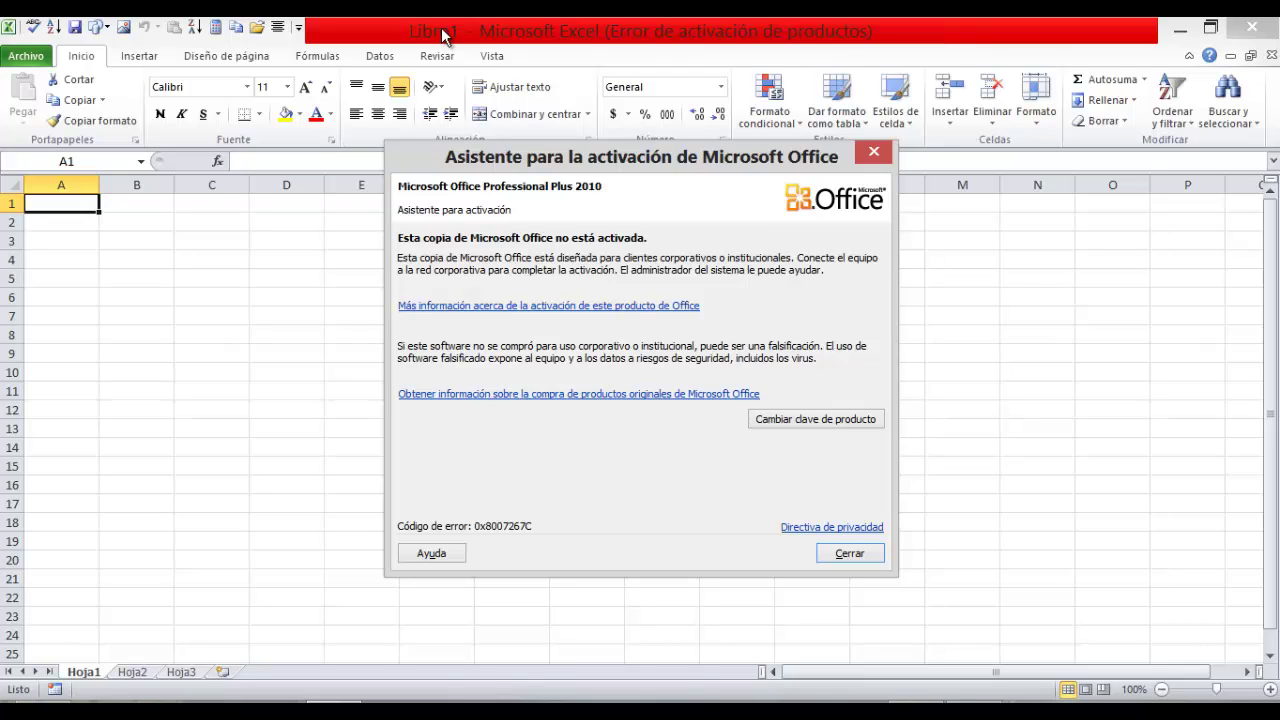
key(Escape)
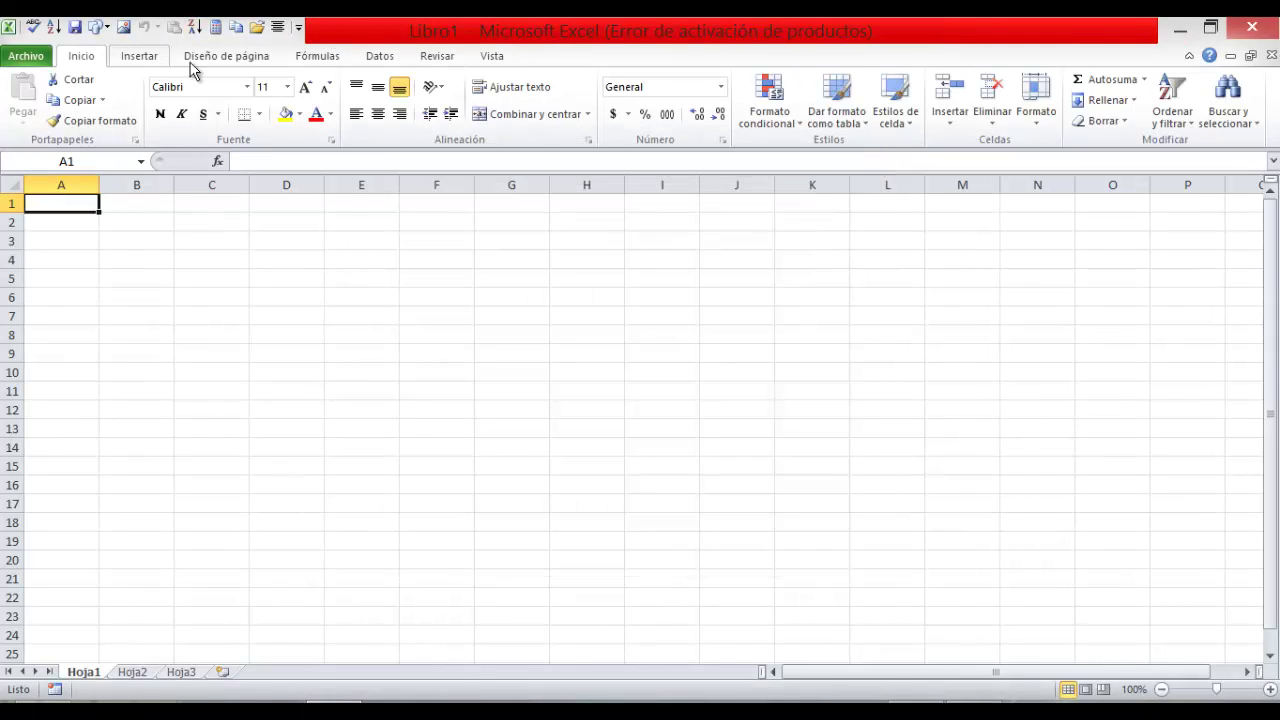
key(super+Down)
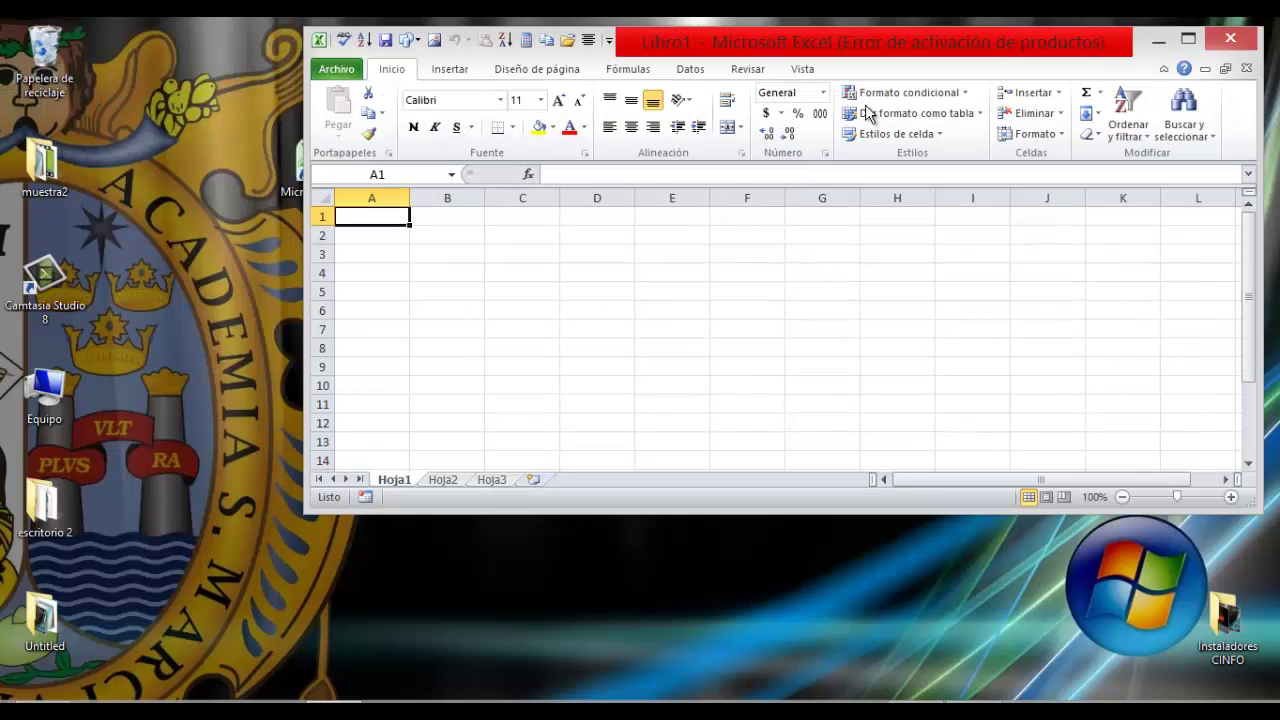
click(1190, 42)
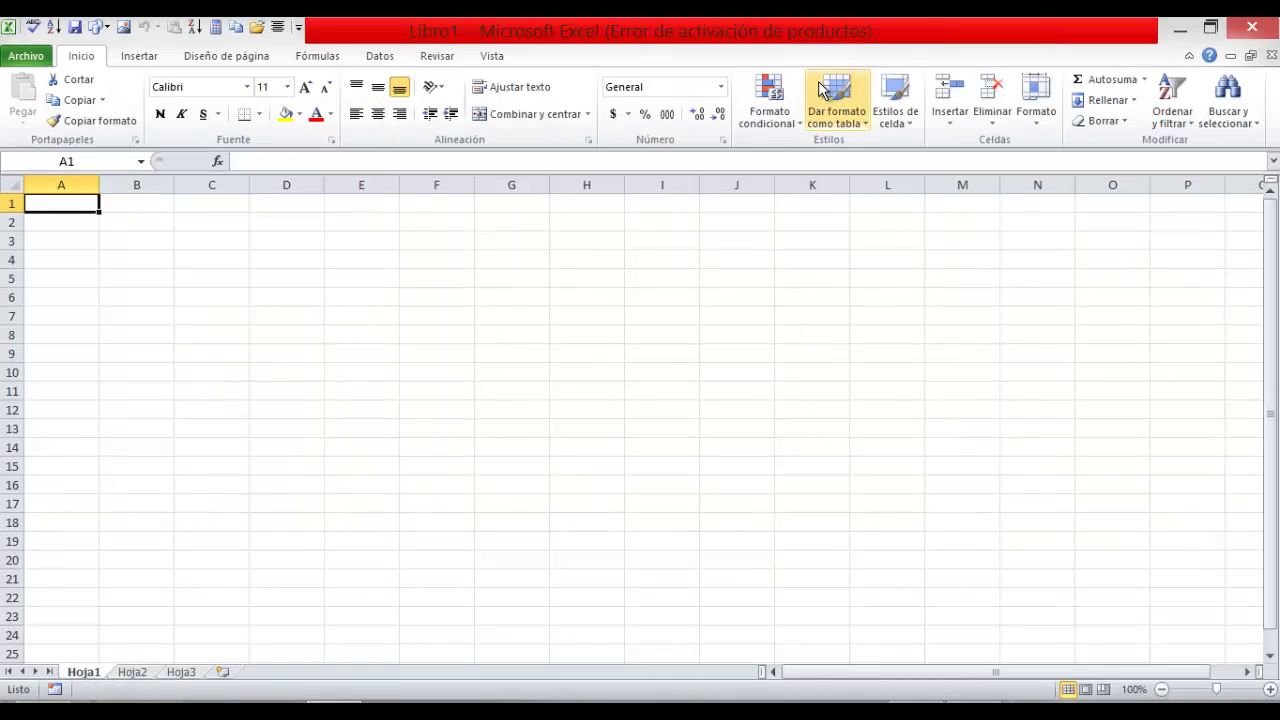
- Add Correo electrónico and Rehacer to the Quick Access Toolbar, then open Más comandos
click(299, 28)
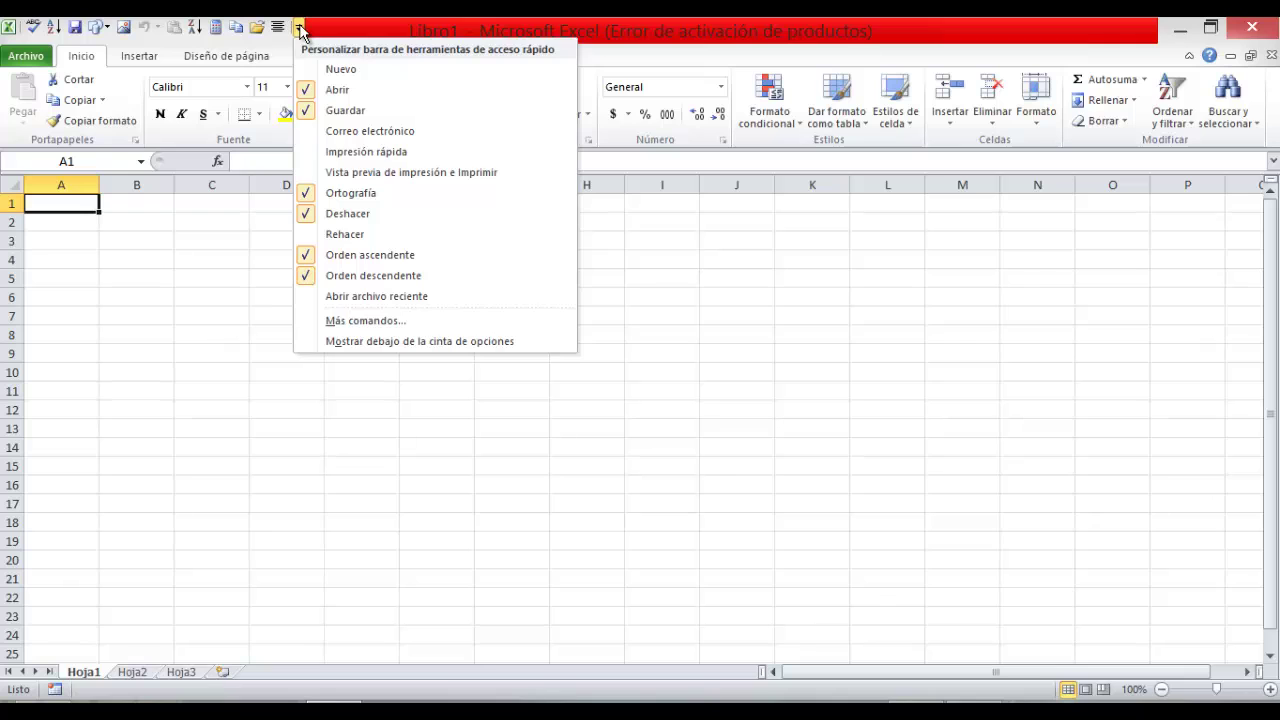
click(236, 318)
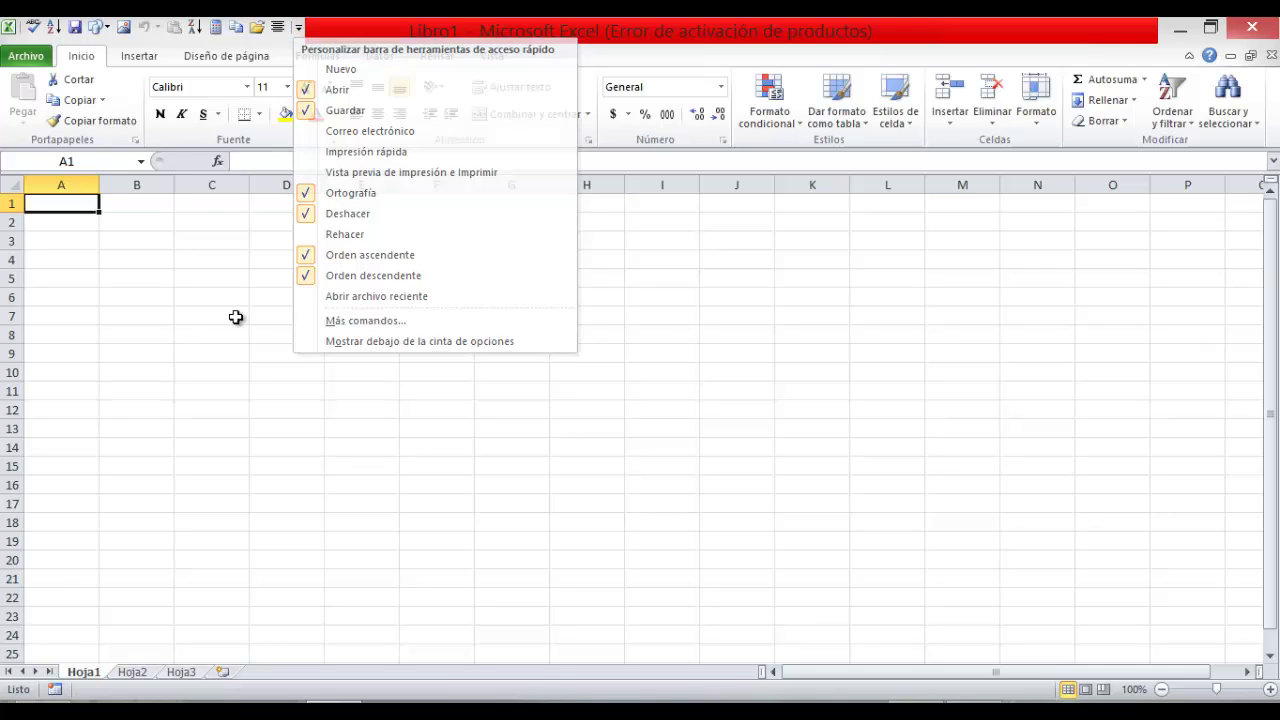
click(299, 29)
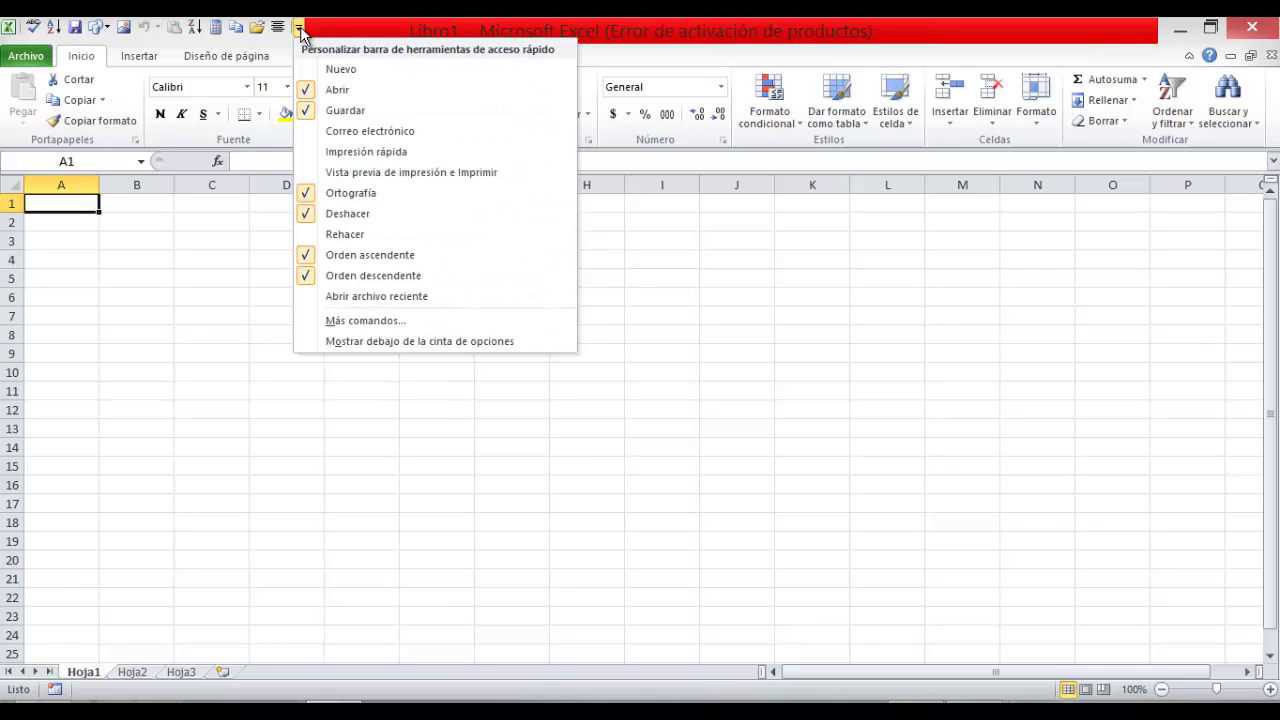
click(325, 133)
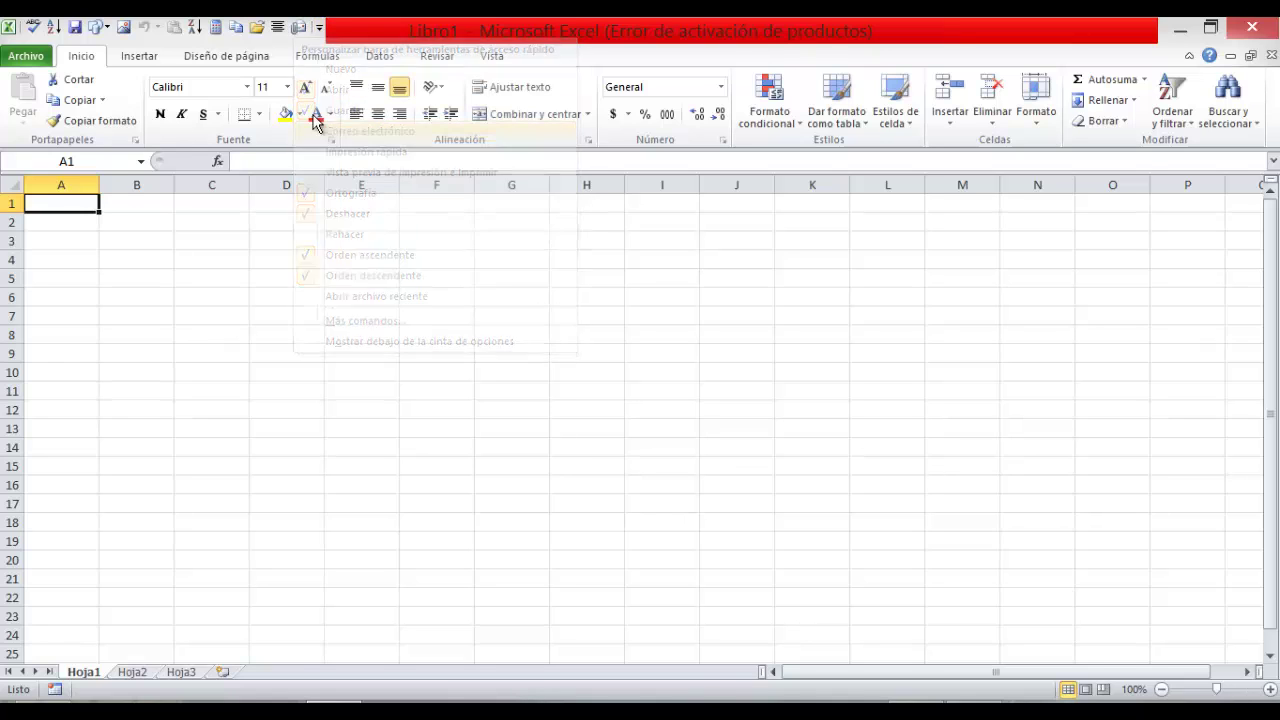
click(320, 30)
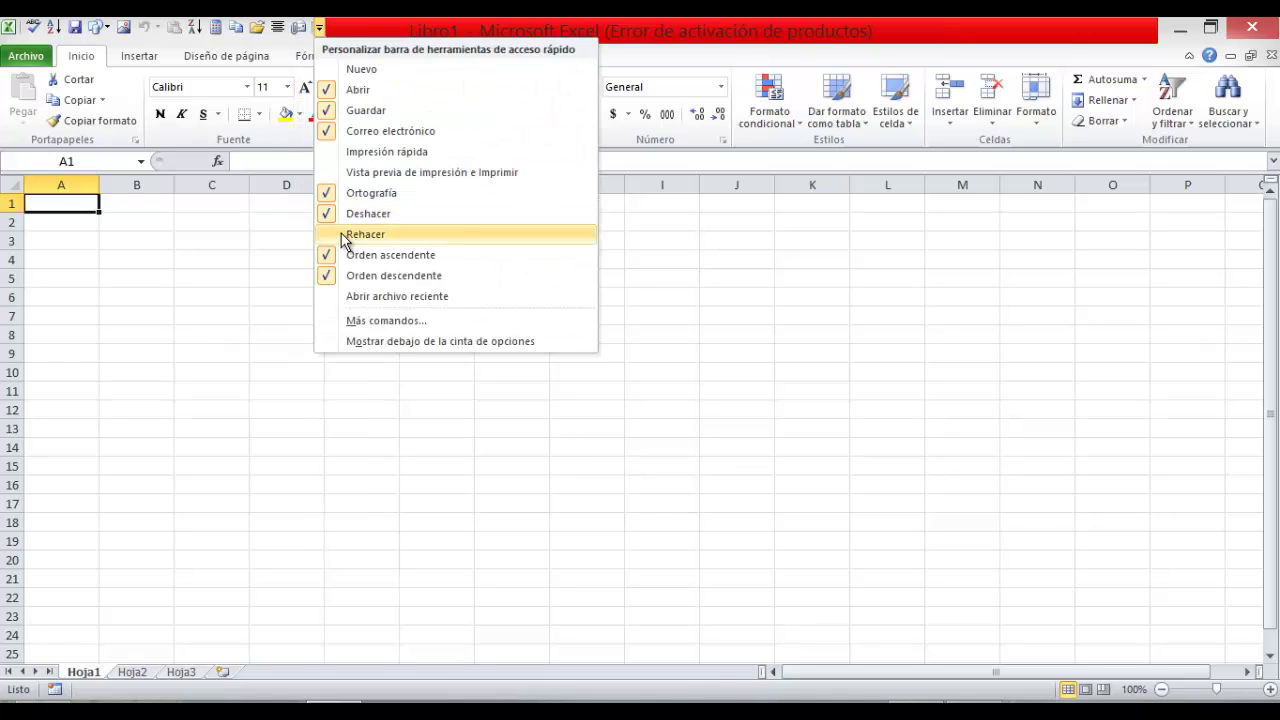
click(350, 234)
click(349, 28)
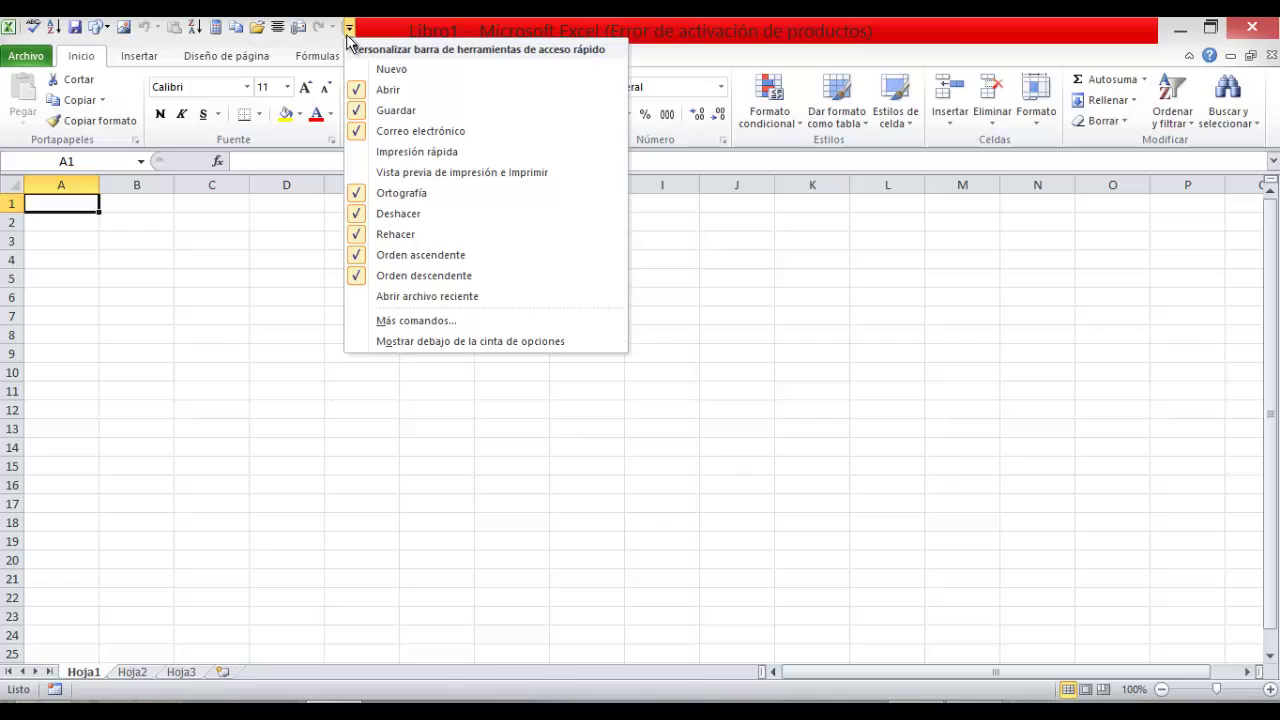
click(395, 321)
- Add Color de relleno to the Quick Access Toolbar and close Excel Options
click(527, 366)
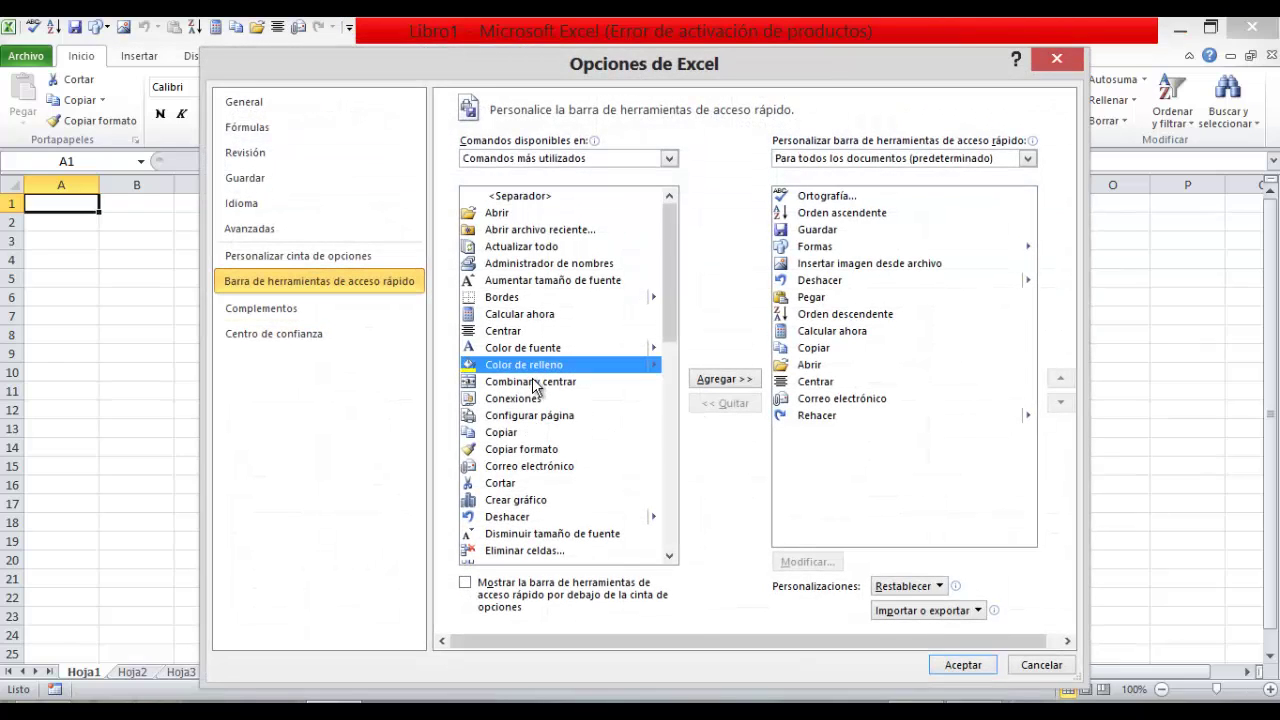
click(531, 383)
click(527, 368)
click(720, 386)
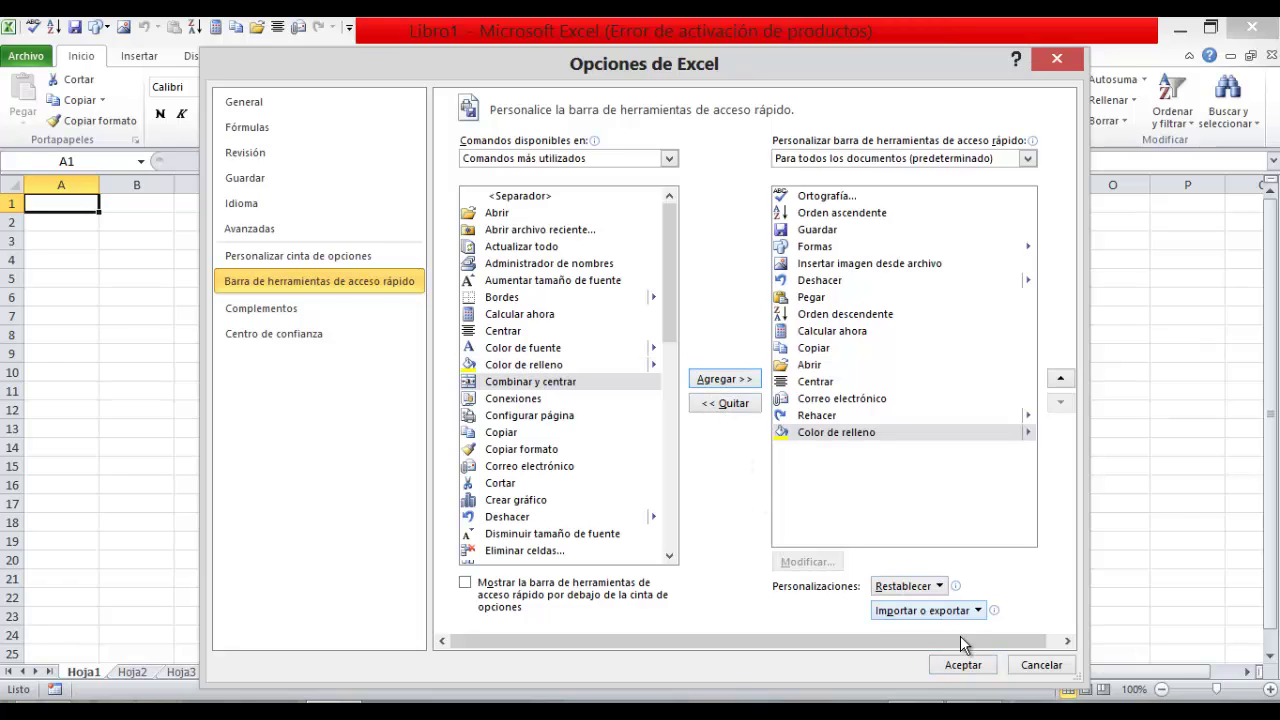
click(965, 665)
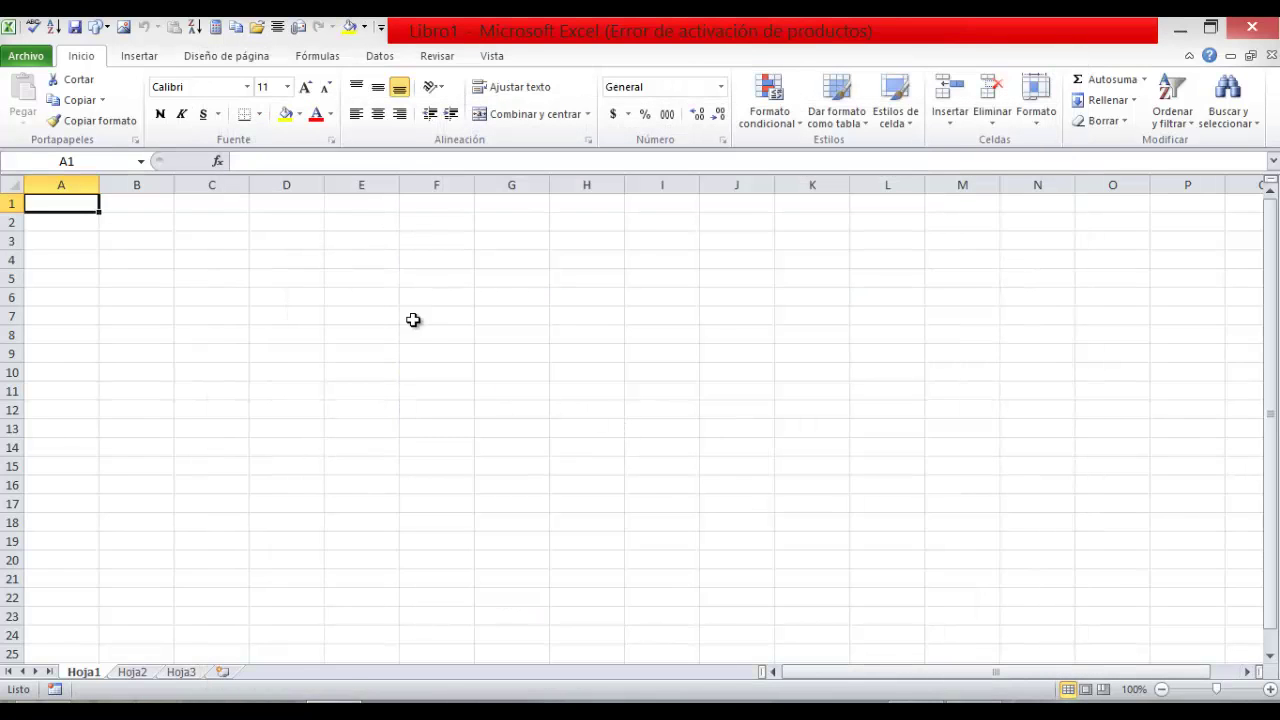
click(38, 60)
click(86, 58)
click(134, 58)
click(86, 58)
click(138, 58)
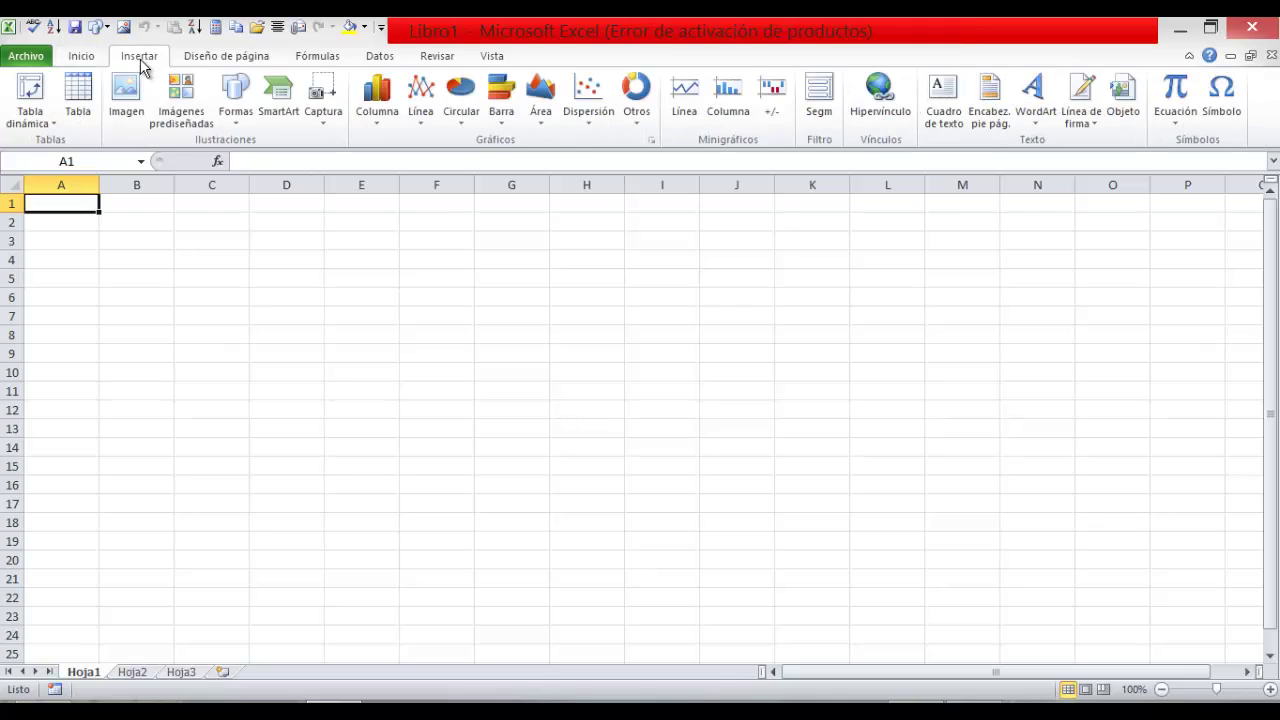
click(86, 60)
click(138, 57)
click(186, 57)
click(90, 60)
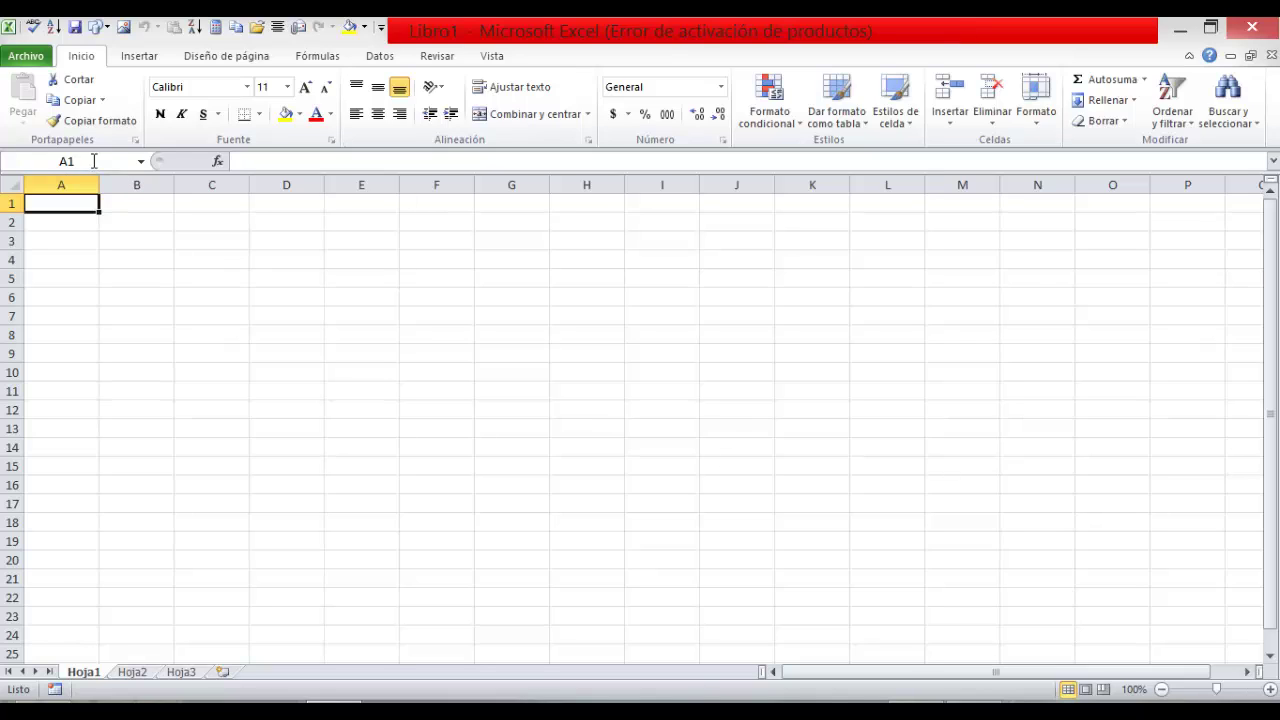
click(93, 161)
click(410, 339)
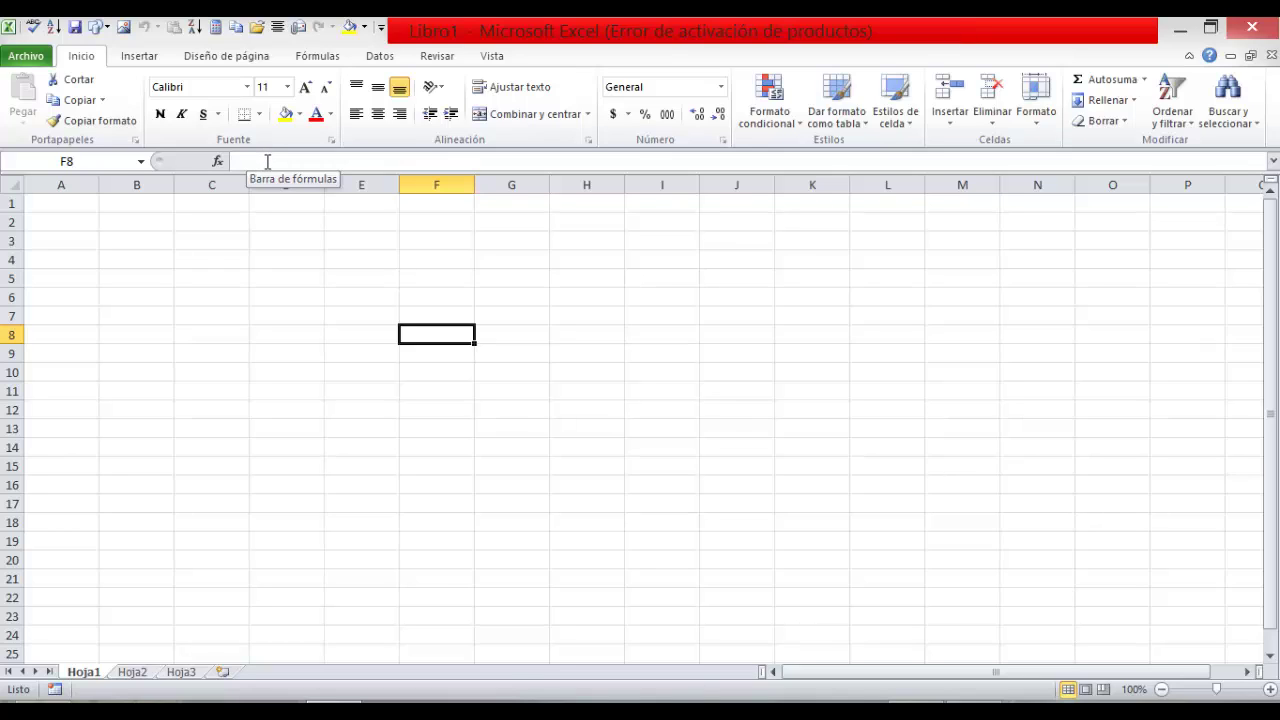
click(266, 161)
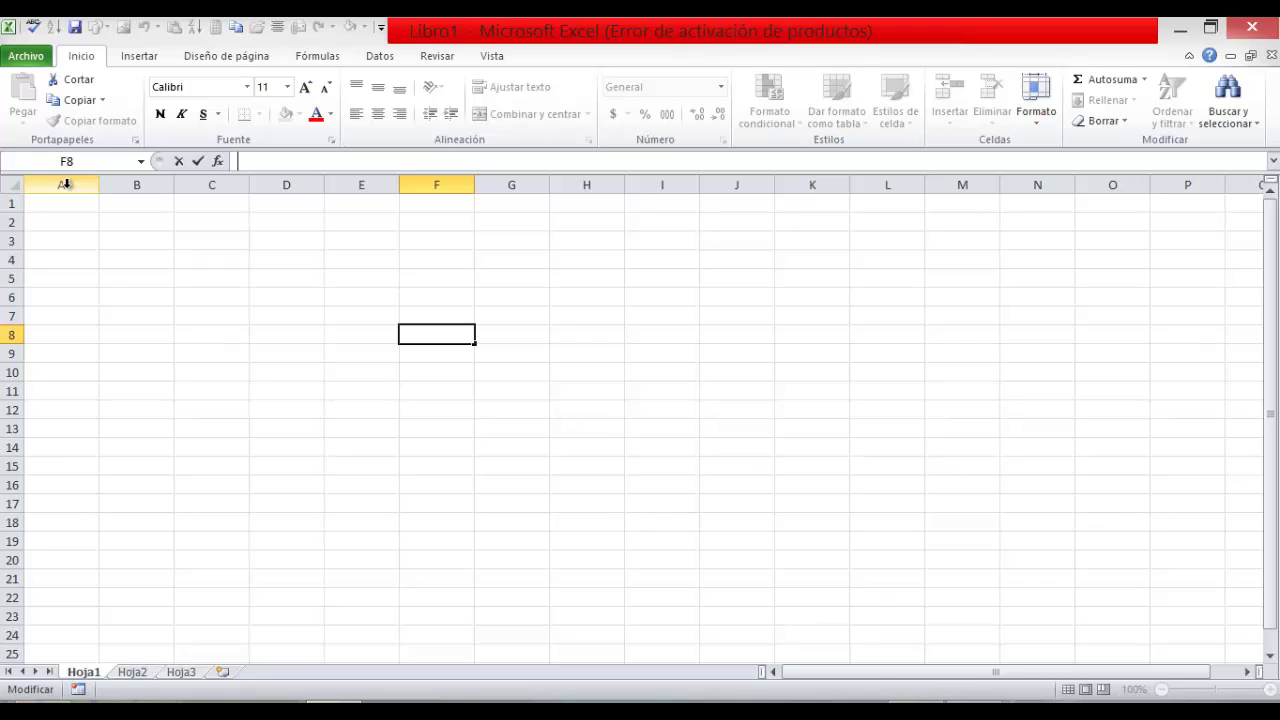
key(Escape)
key(ctrl+Right)
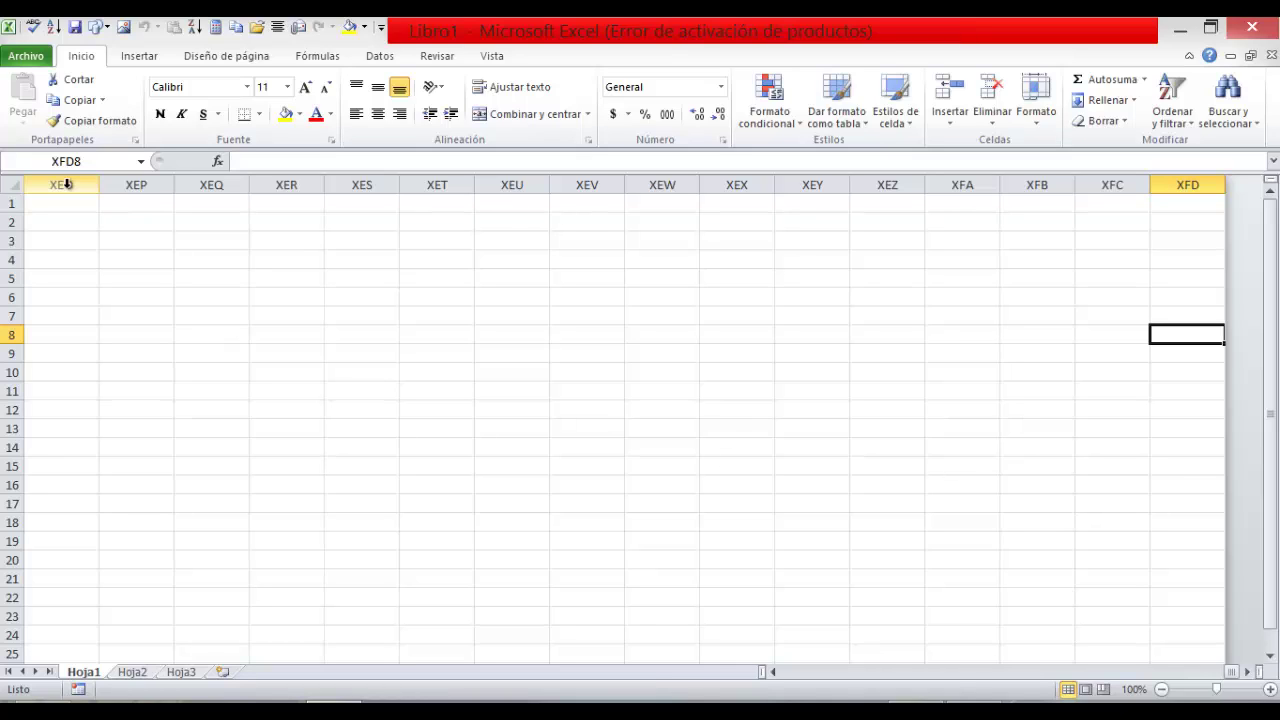
key(ctrl+Left)
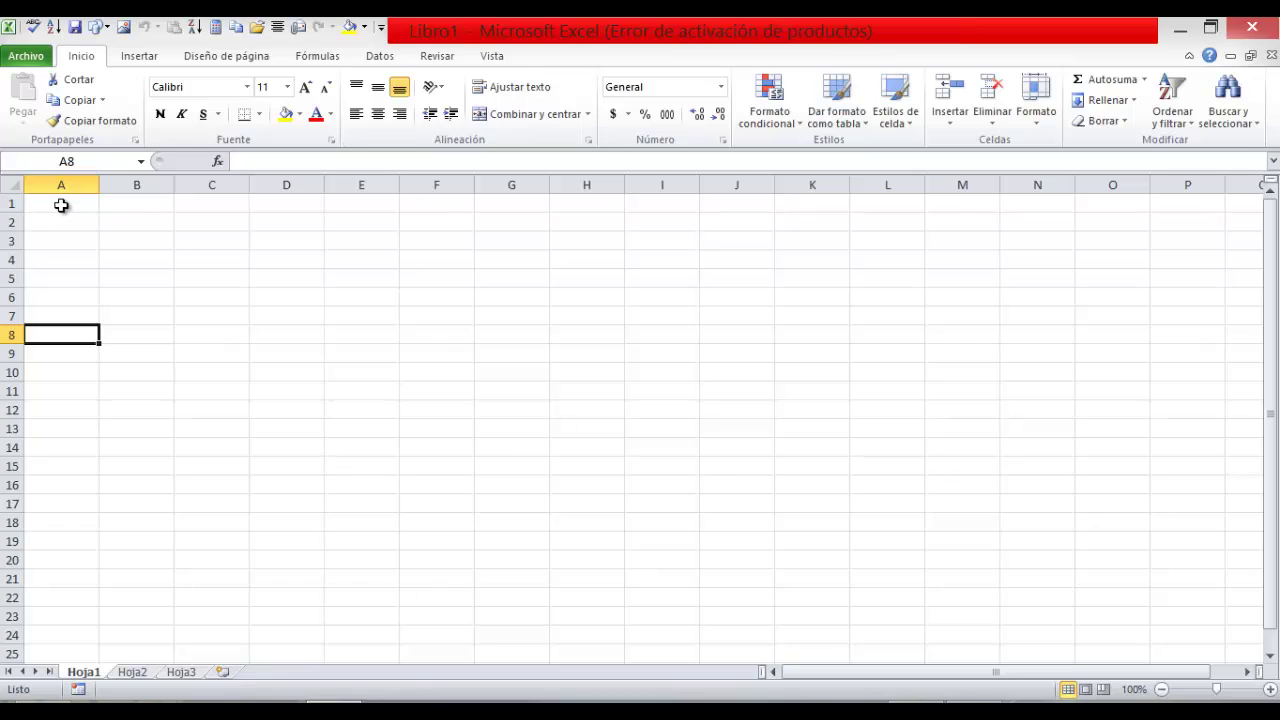
key(ctrl+Down)
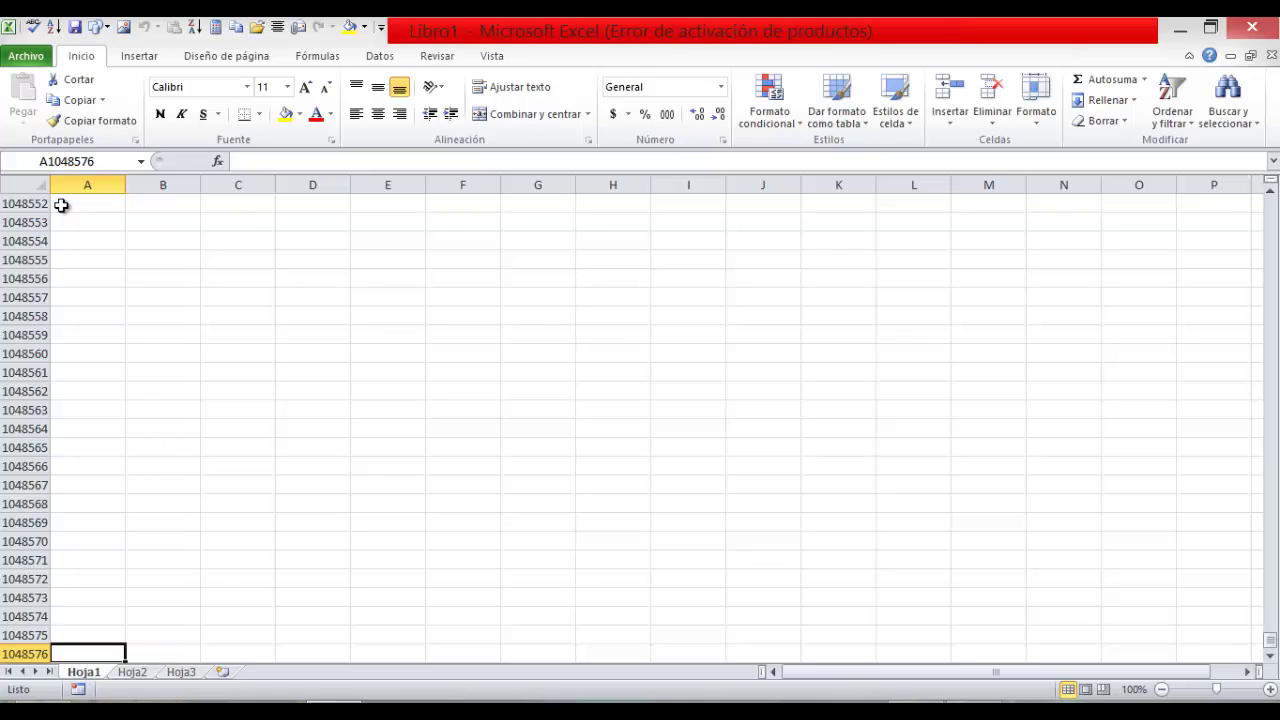
key(ctrl+Up)
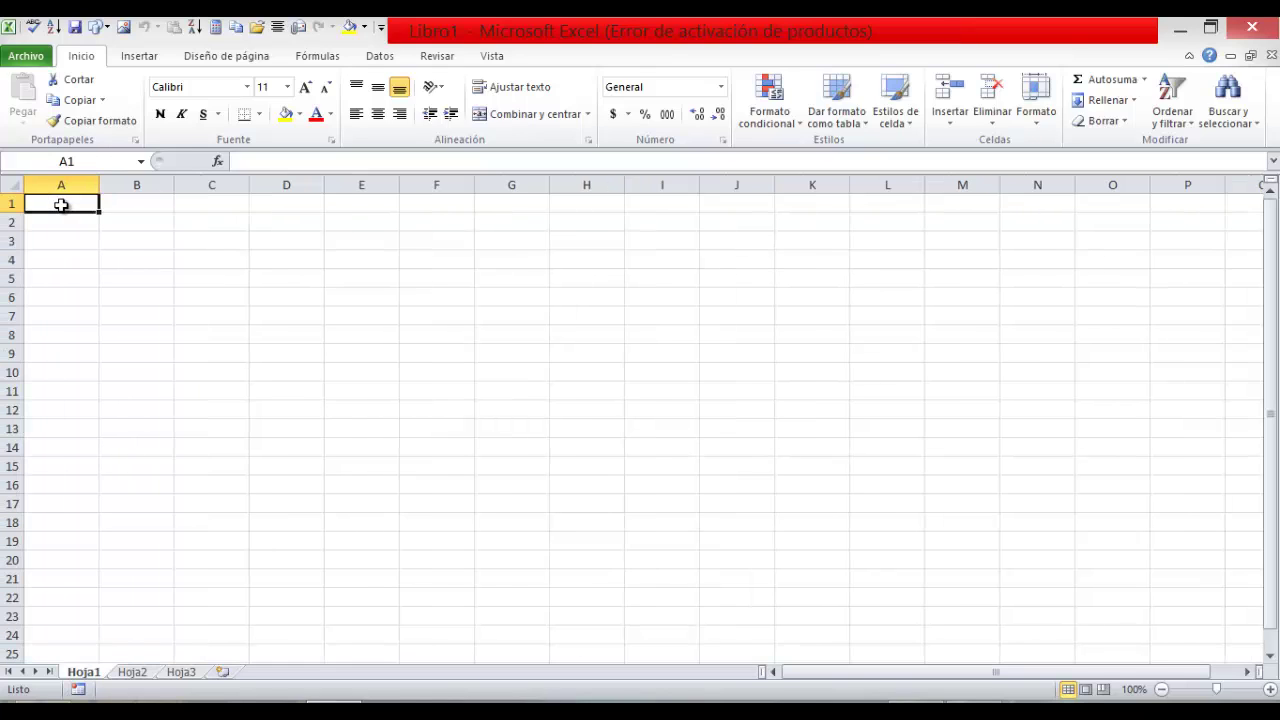
click(211, 258)
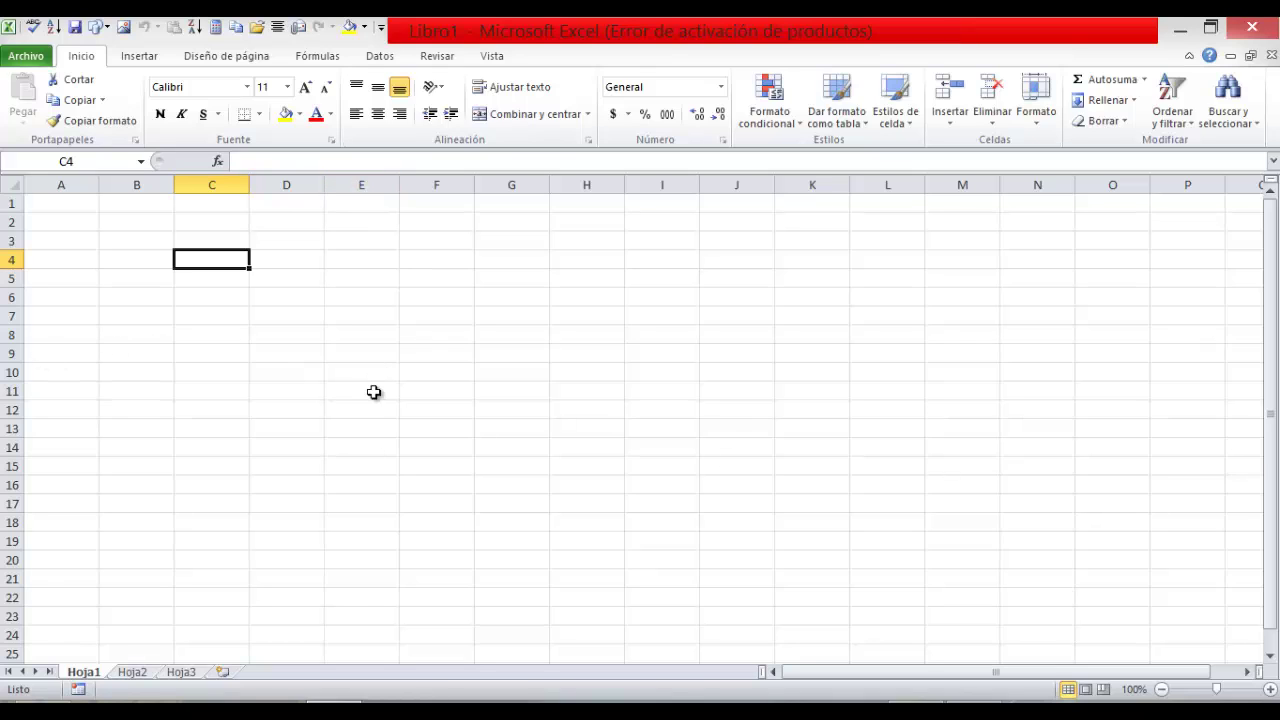
- Select cells E6, D3, C3, D8:D9 and E14 on the blank Hoja1
click(358, 291)
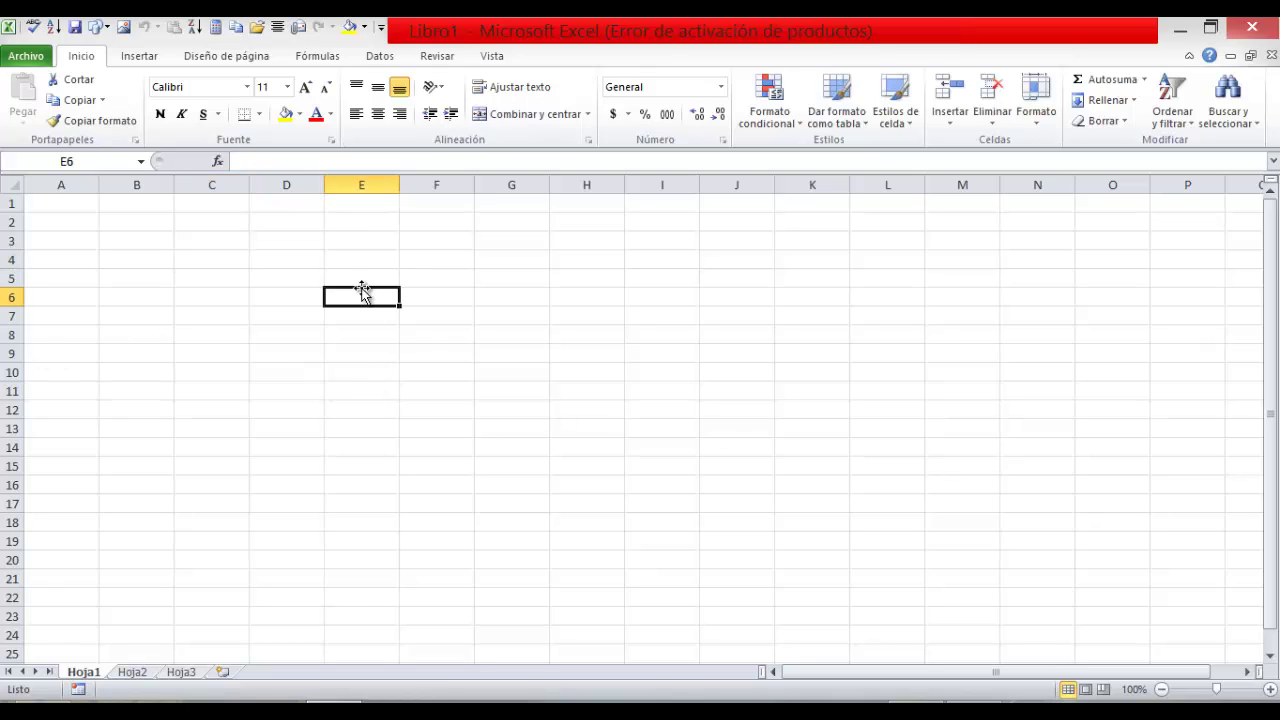
click(294, 241)
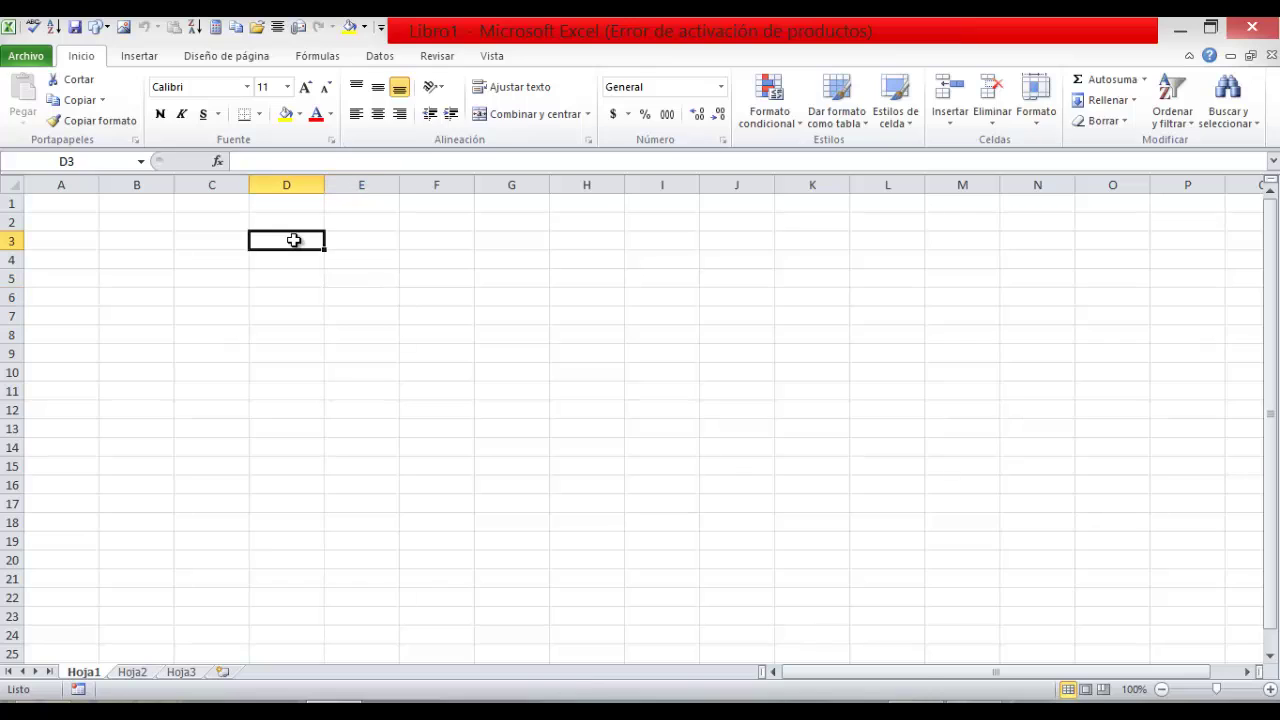
click(219, 245)
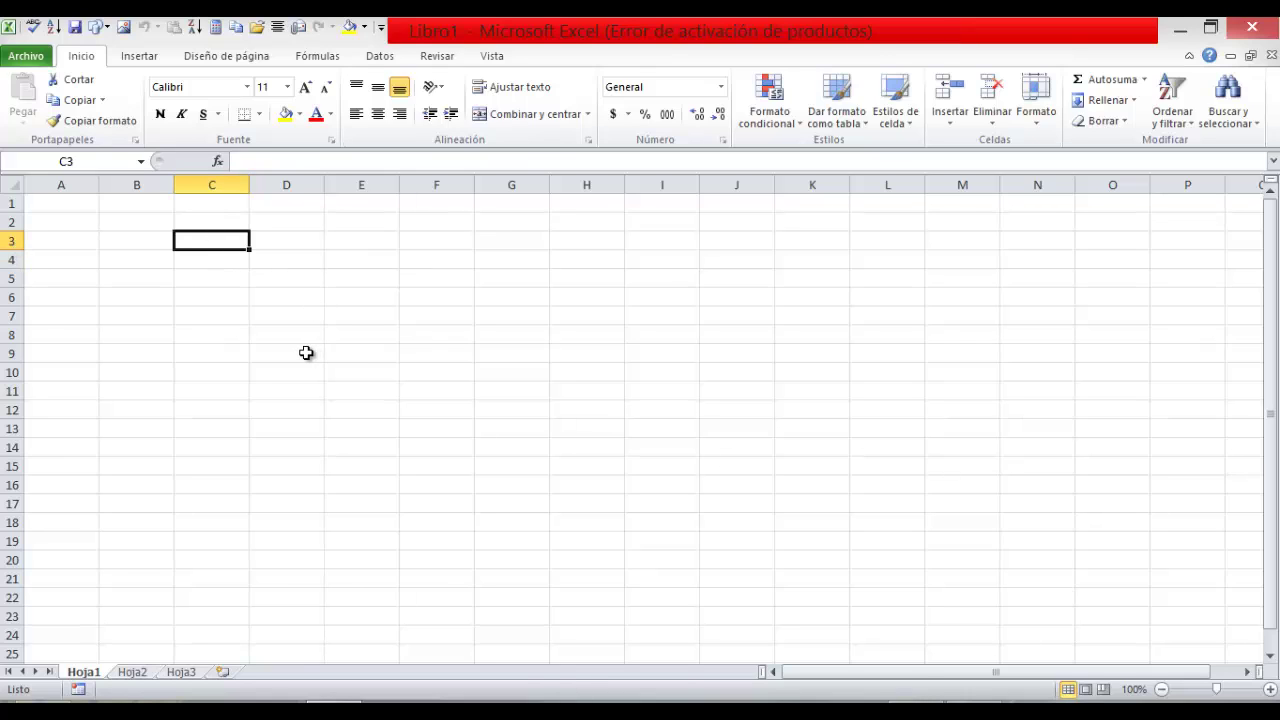
drag(306, 352, 304, 340)
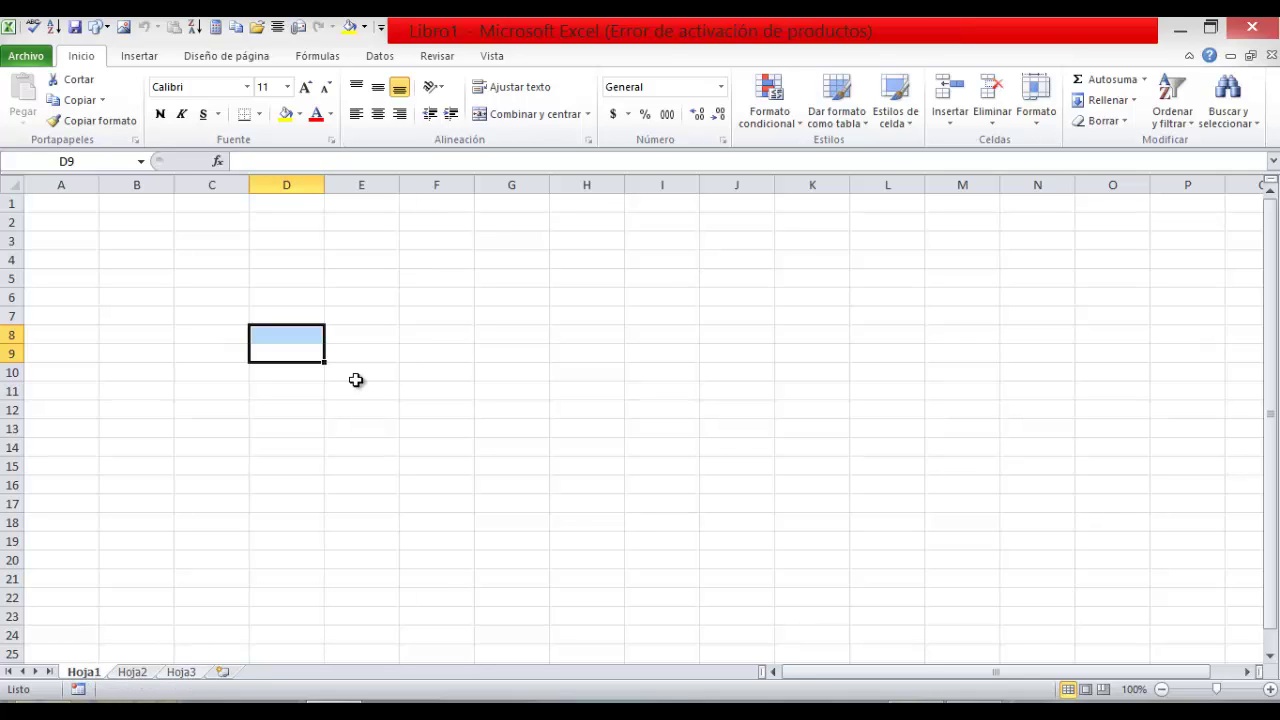
click(340, 456)
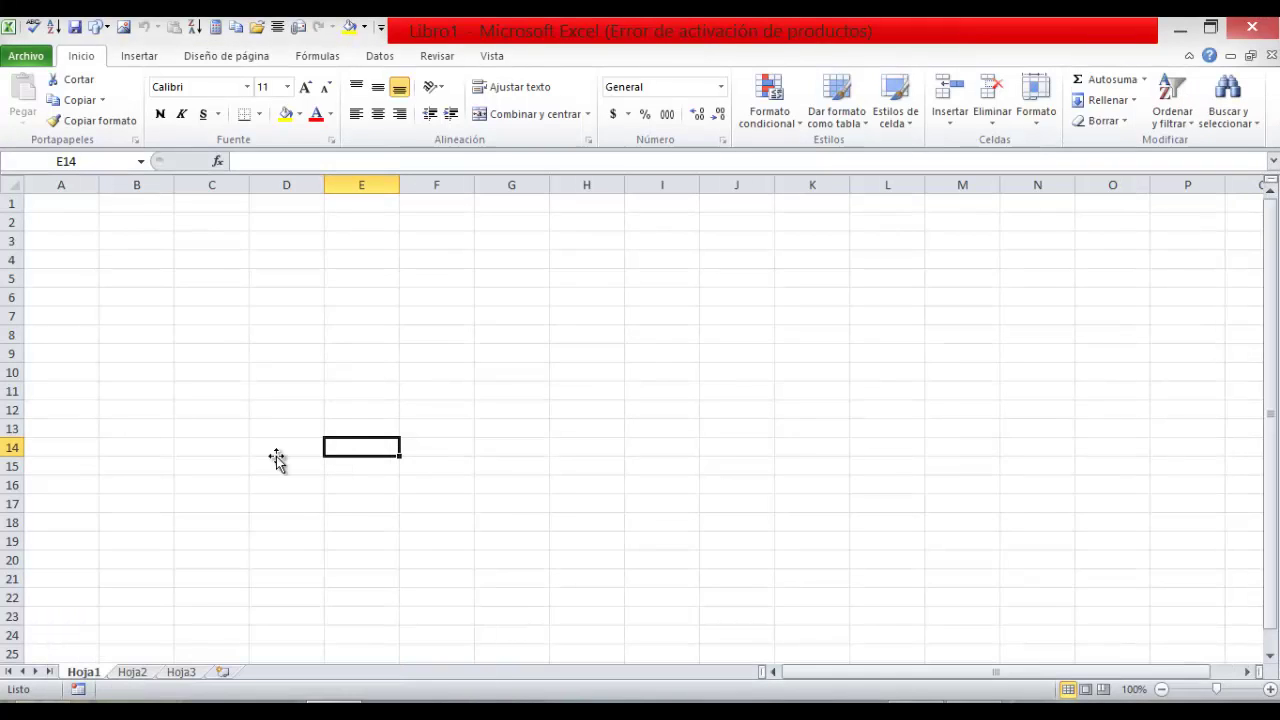
- Rename the Hoja2 sheet to 'curso'
click(133, 673)
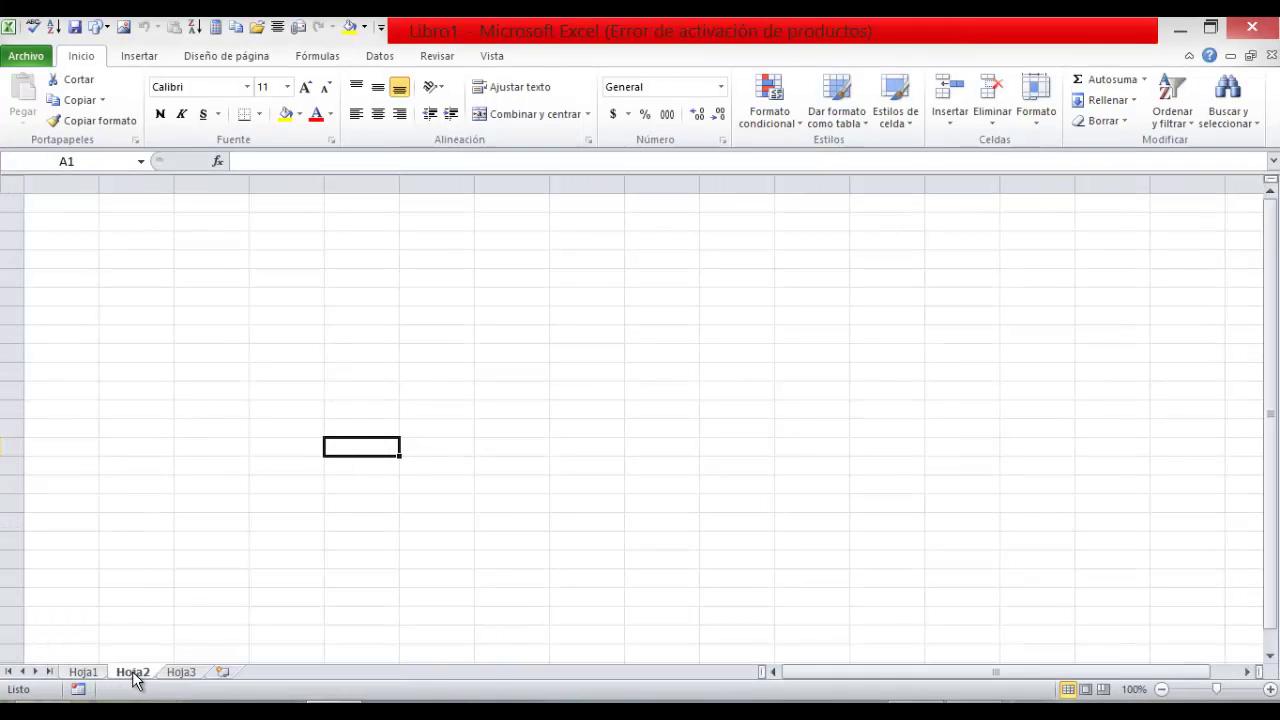
right_click(135, 675)
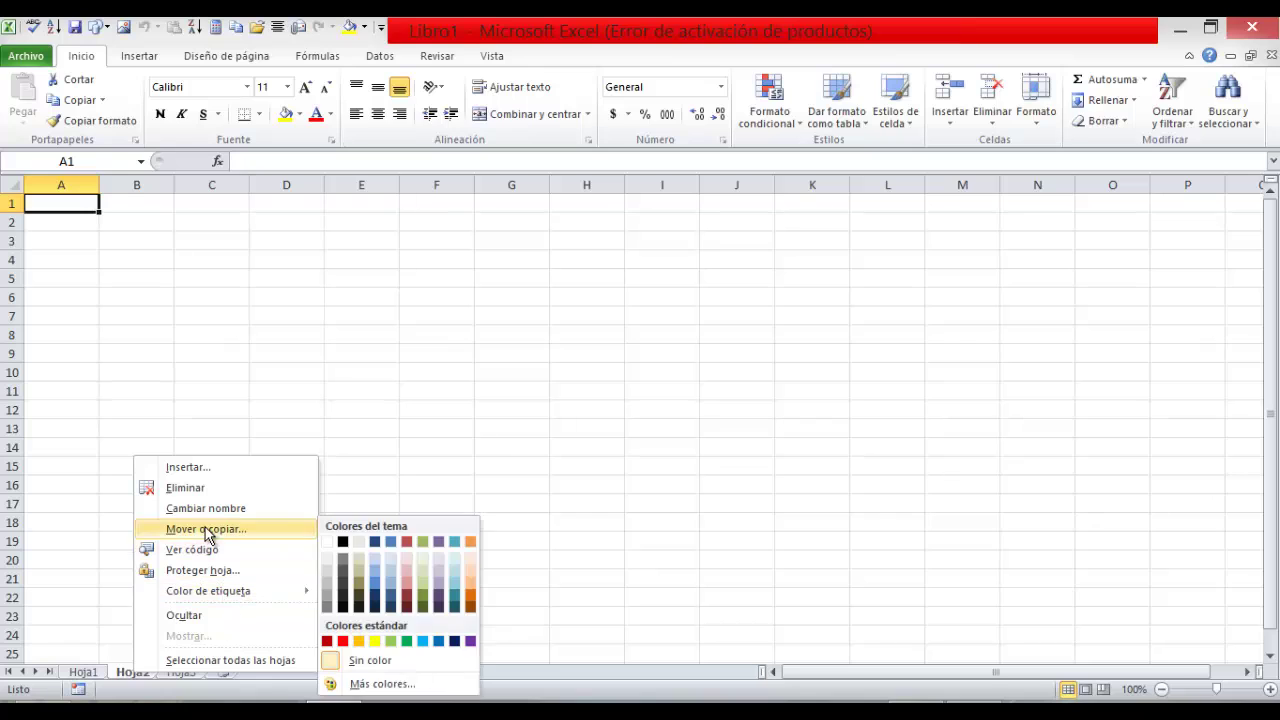
click(228, 509)
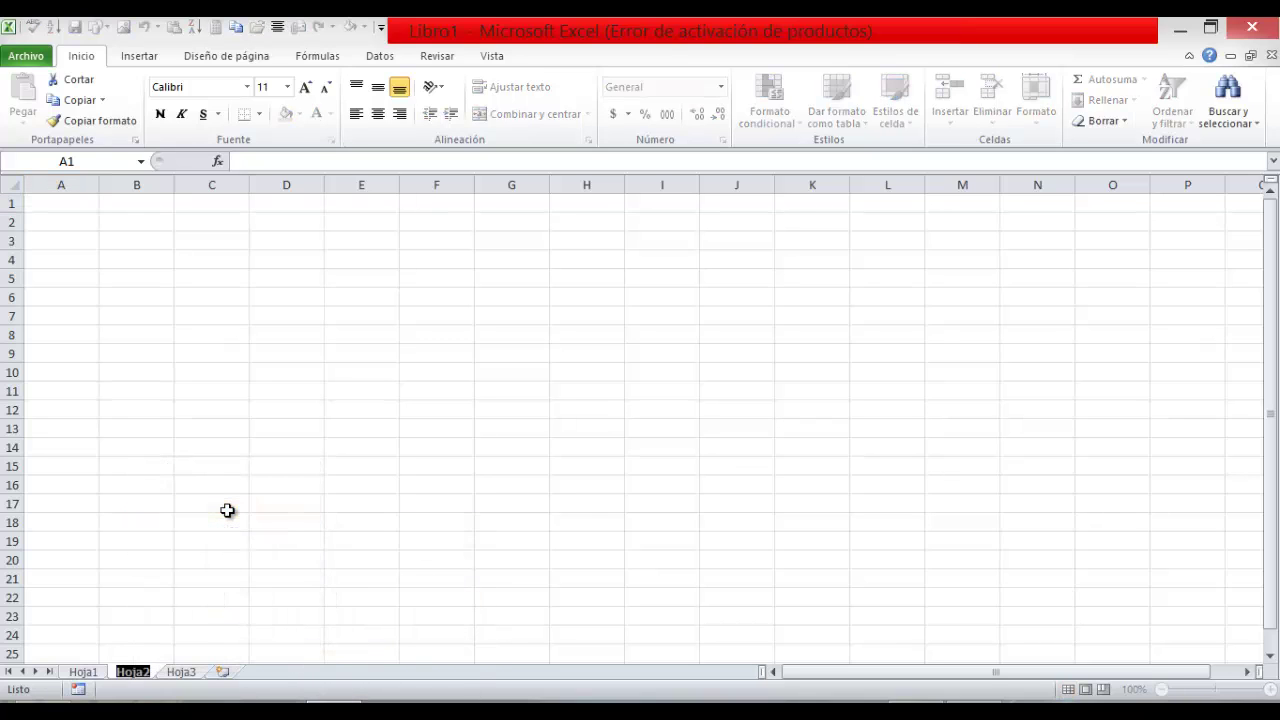
text(c)
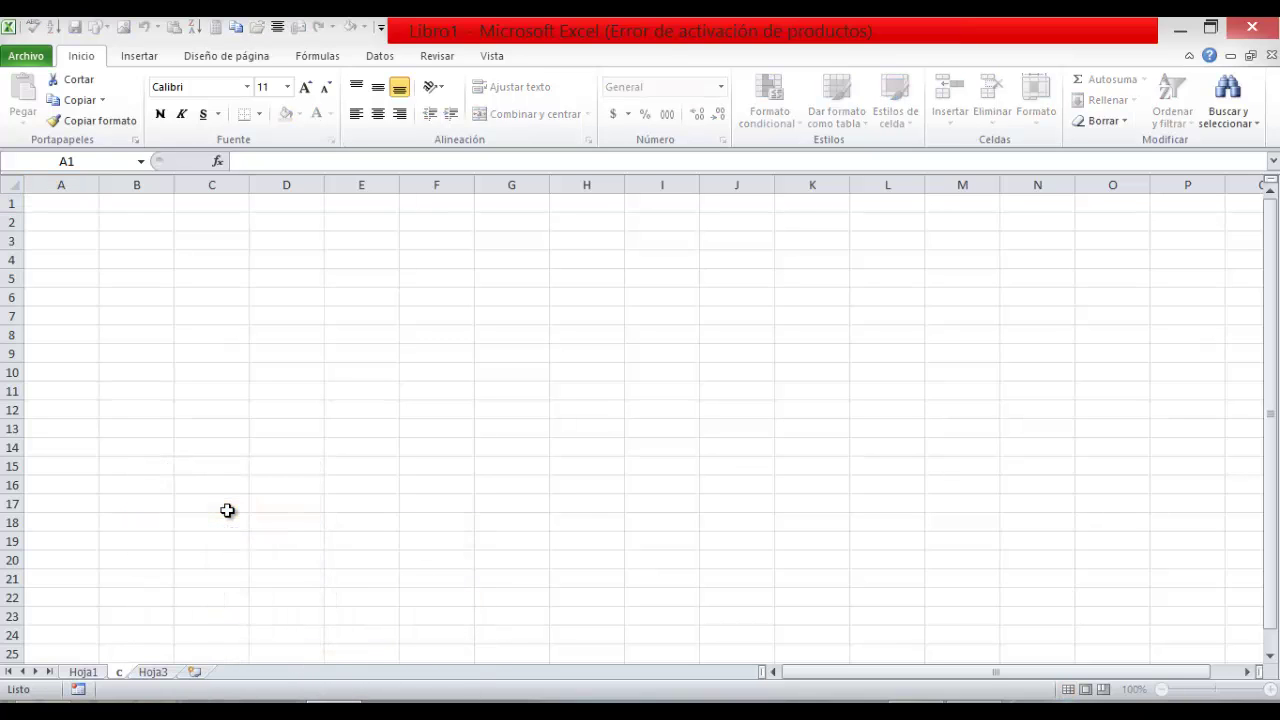
text(urso)
key(Return)
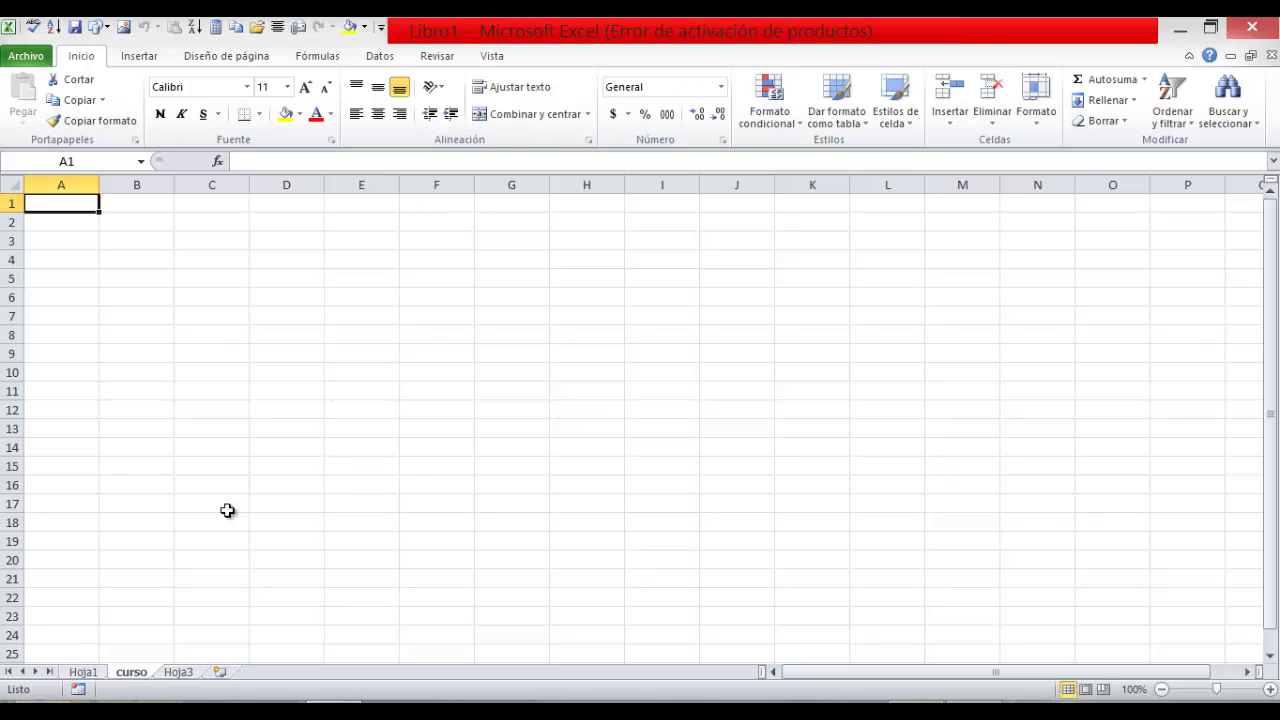
- Protect the curso sheet with a password, disallowing selection of locked and unlocked cells
right_click(143, 678)
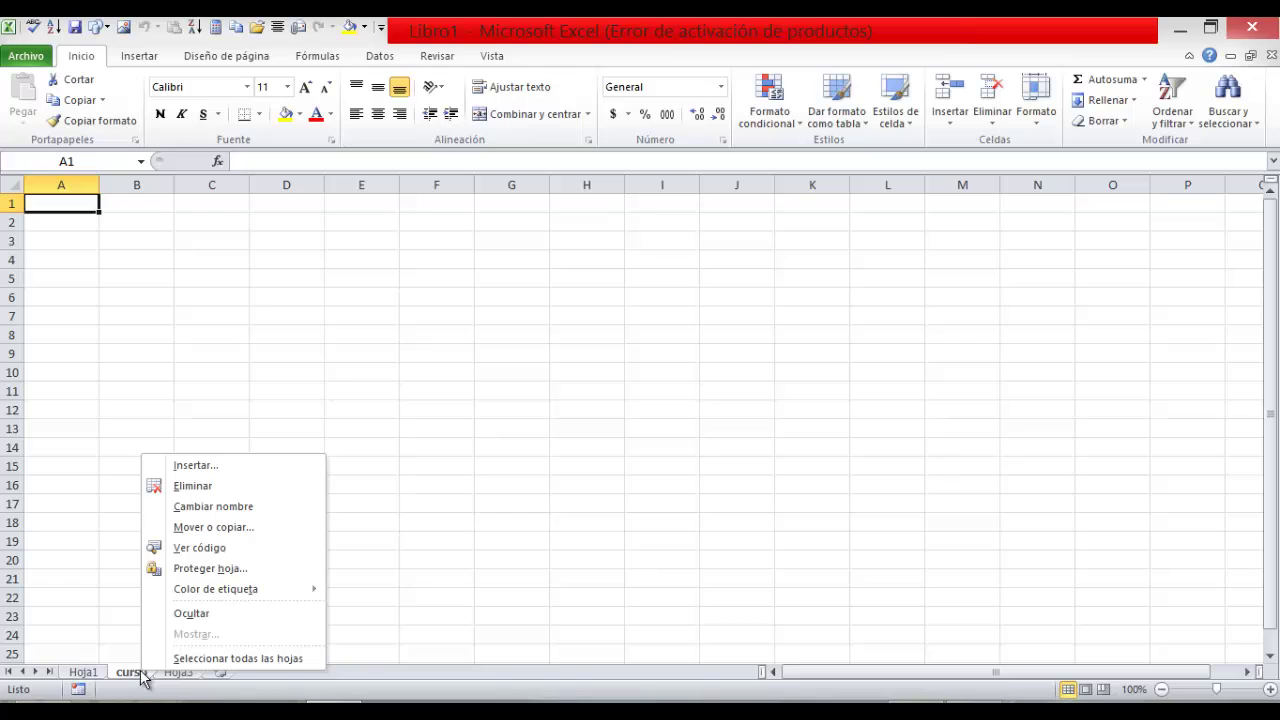
click(236, 572)
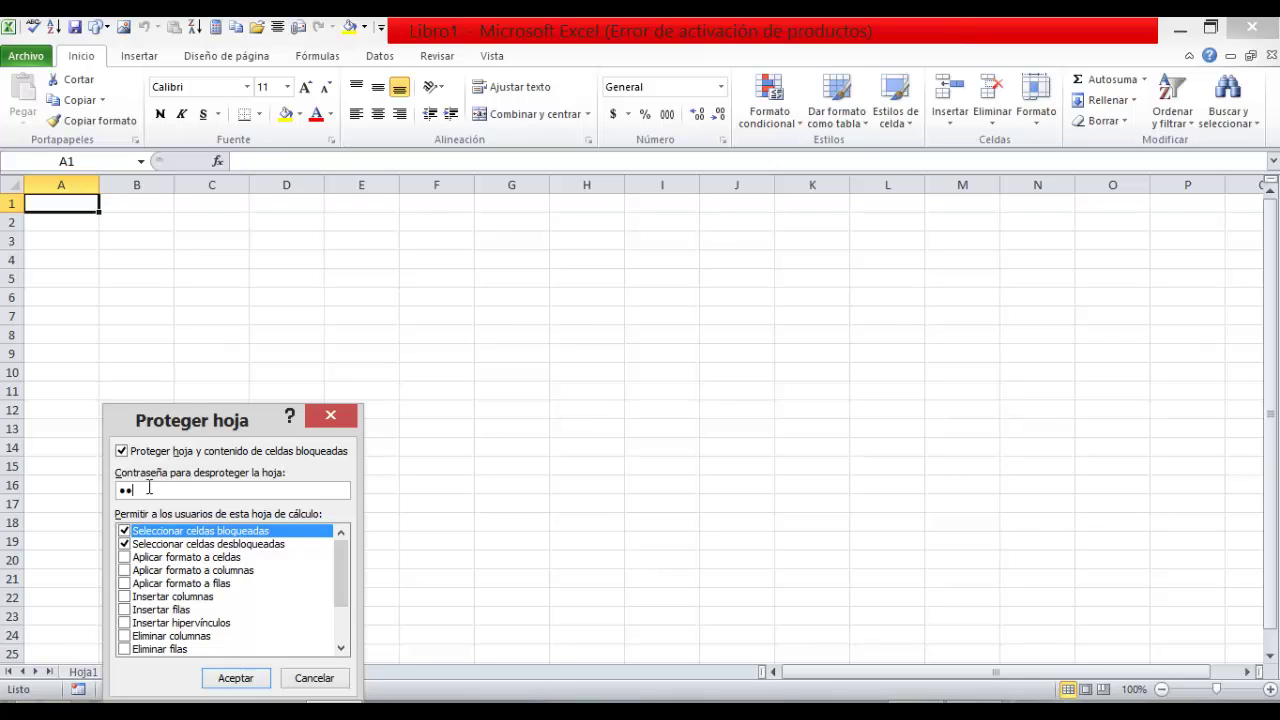
click(125, 531)
click(125, 544)
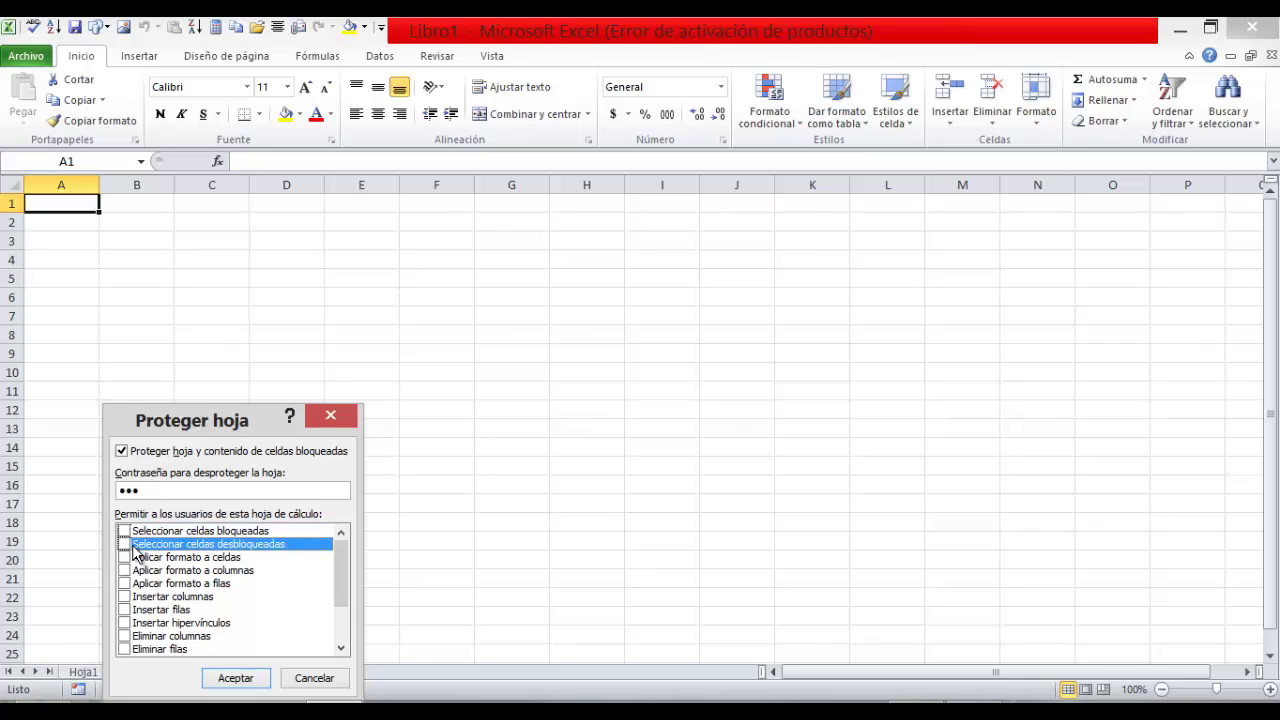
click(237, 678)
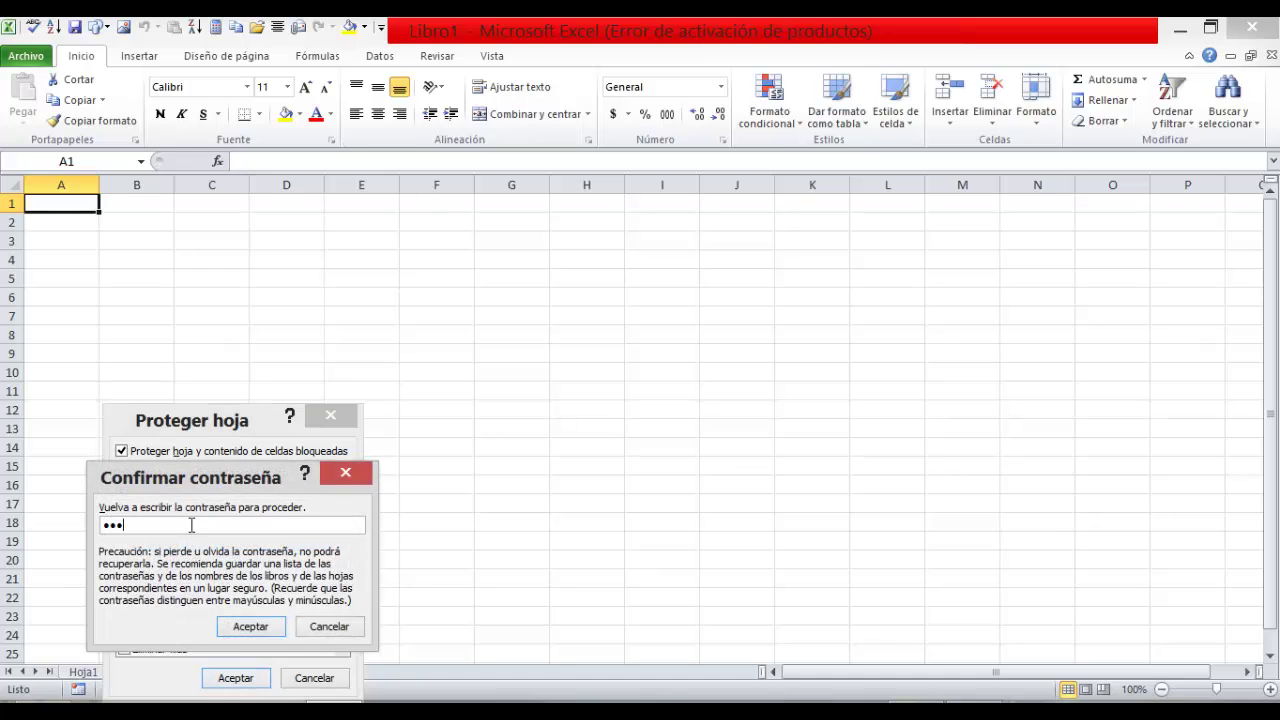
click(250, 624)
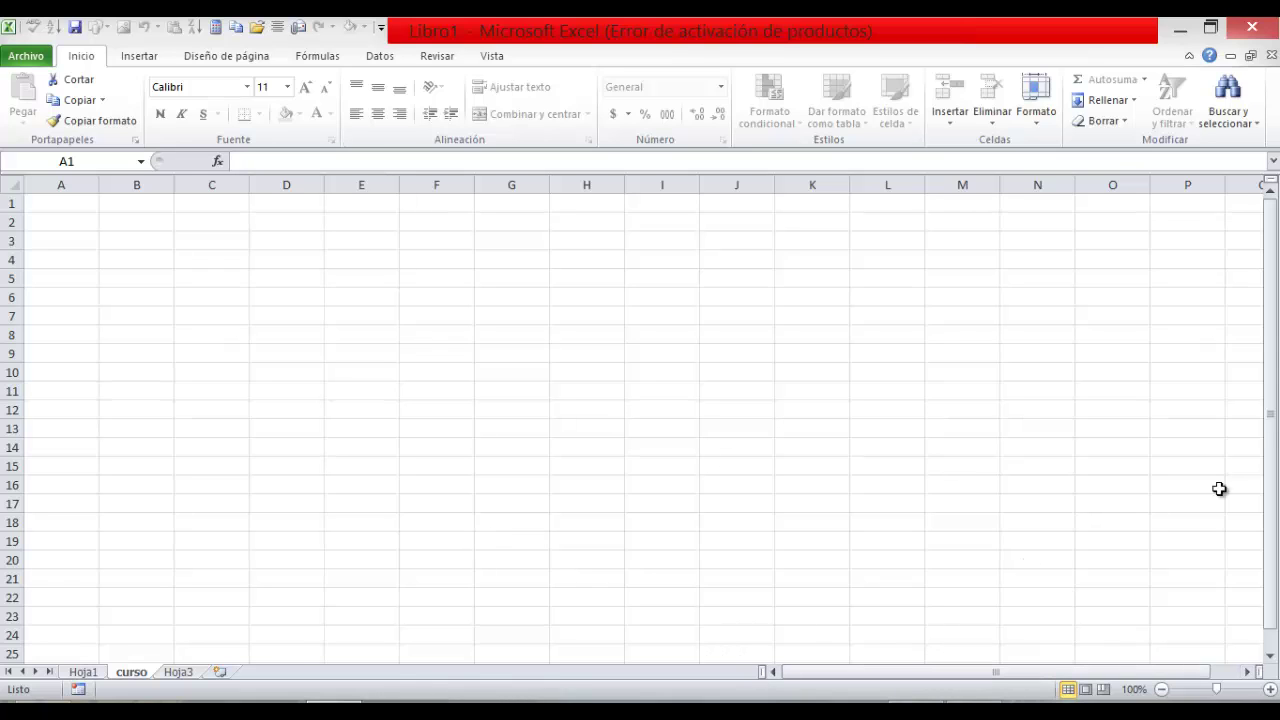
drag(1272, 341, 1272, 457)
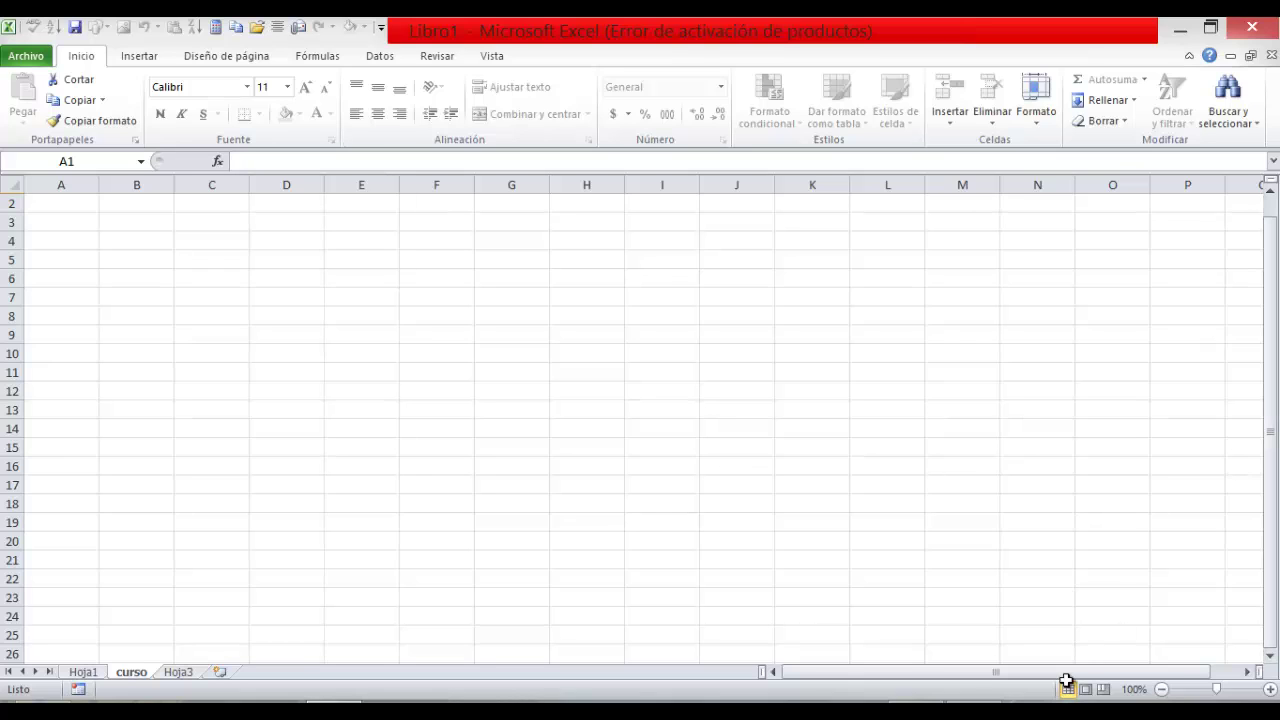
mouse_move(1055, 672)
mouse_down()
mouse_move(1123, 672)
mouse_move(1093, 672)
mouse_up()
mouse_move(1216, 689)
mouse_down()
mouse_move(1203, 689)
mouse_move(1240, 689)
mouse_move(1216, 689)
mouse_up()
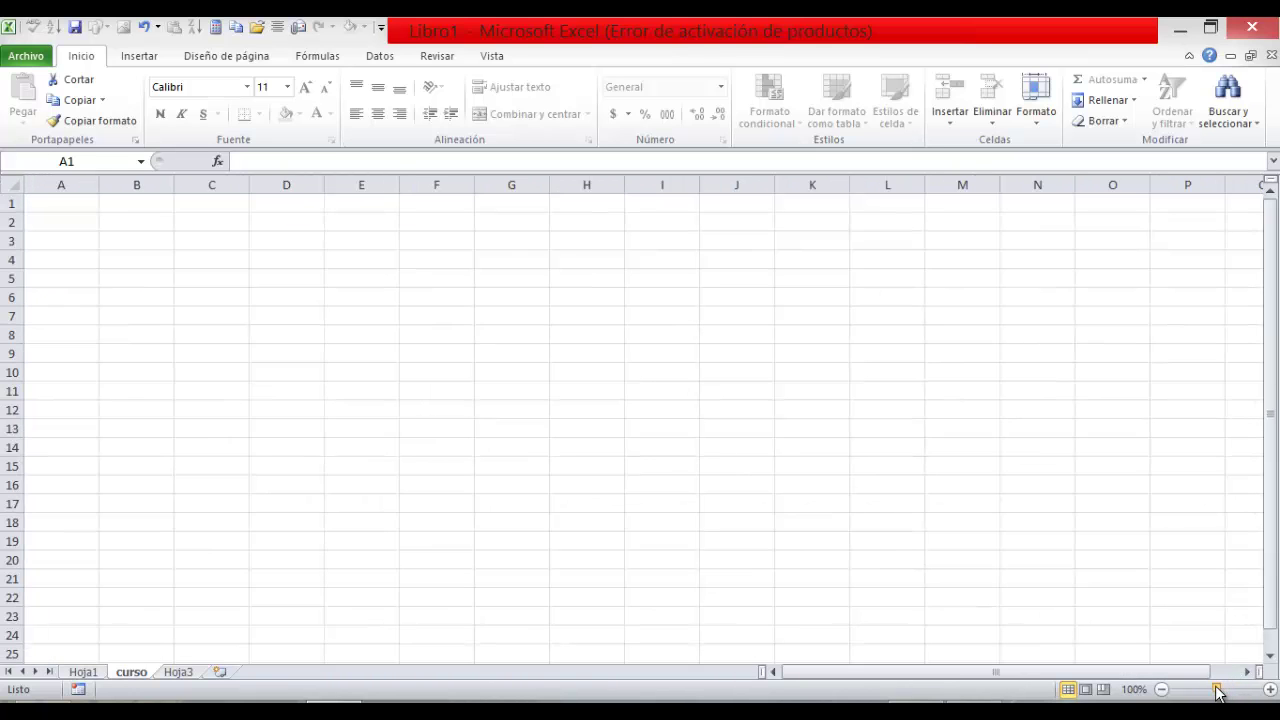